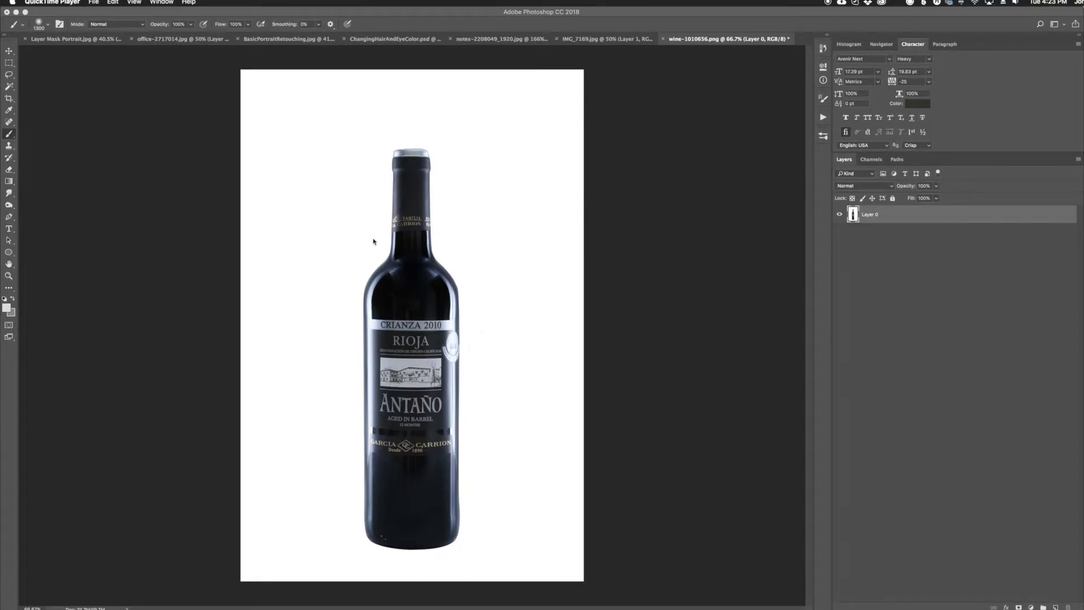
Step: Select the white background around the bottle with the Magic Wand, delete it, and clear the selection
{"action": "left_click", "coordinate": [11, 88]}
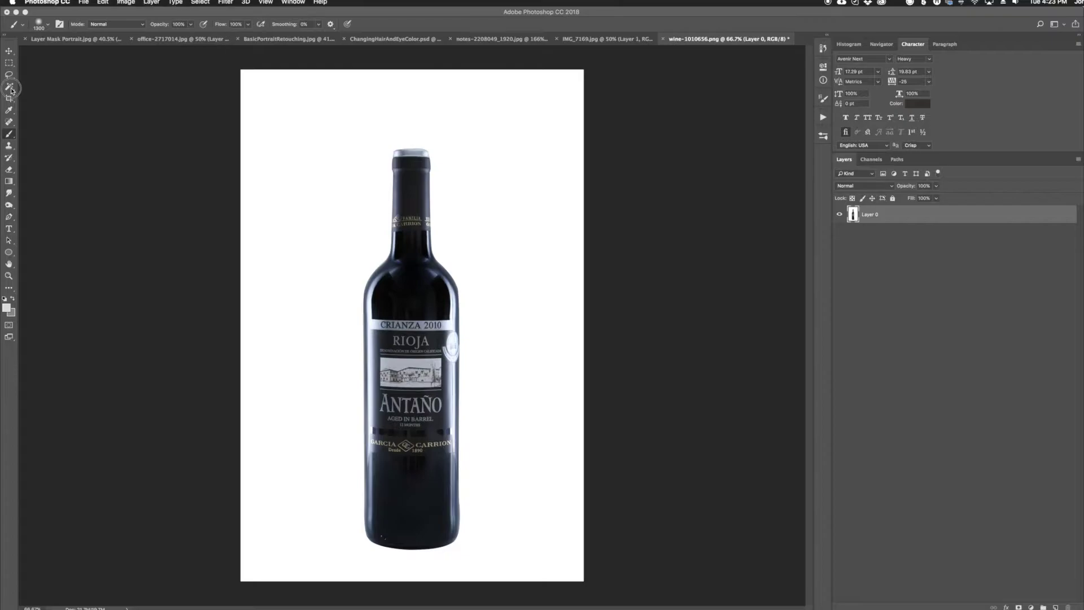
{"action": "left_click", "coordinate": [325, 208]}
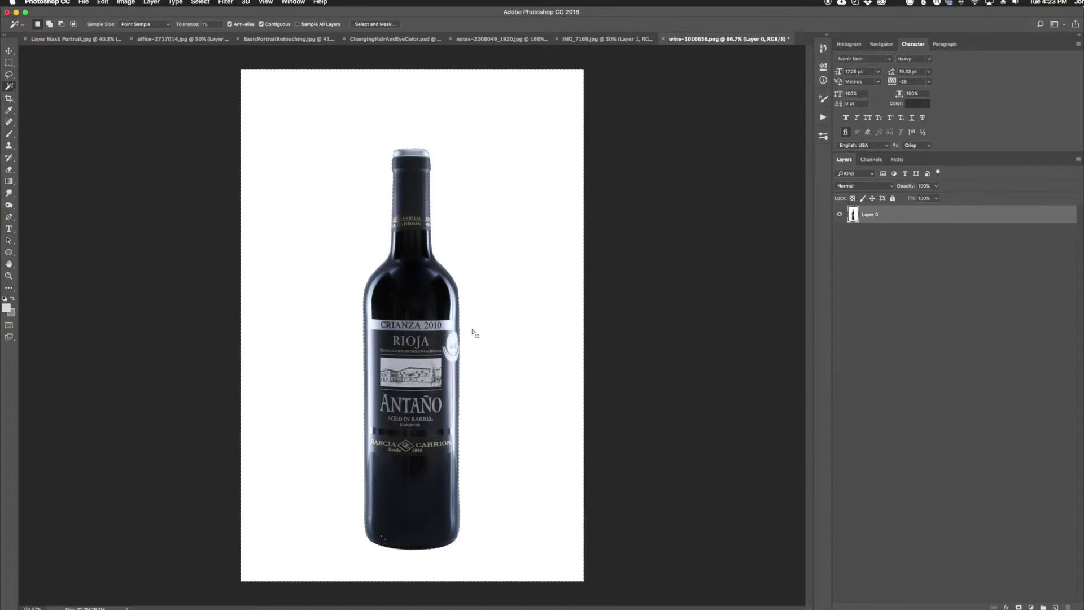
{"action": "key", "text": "Delete"}
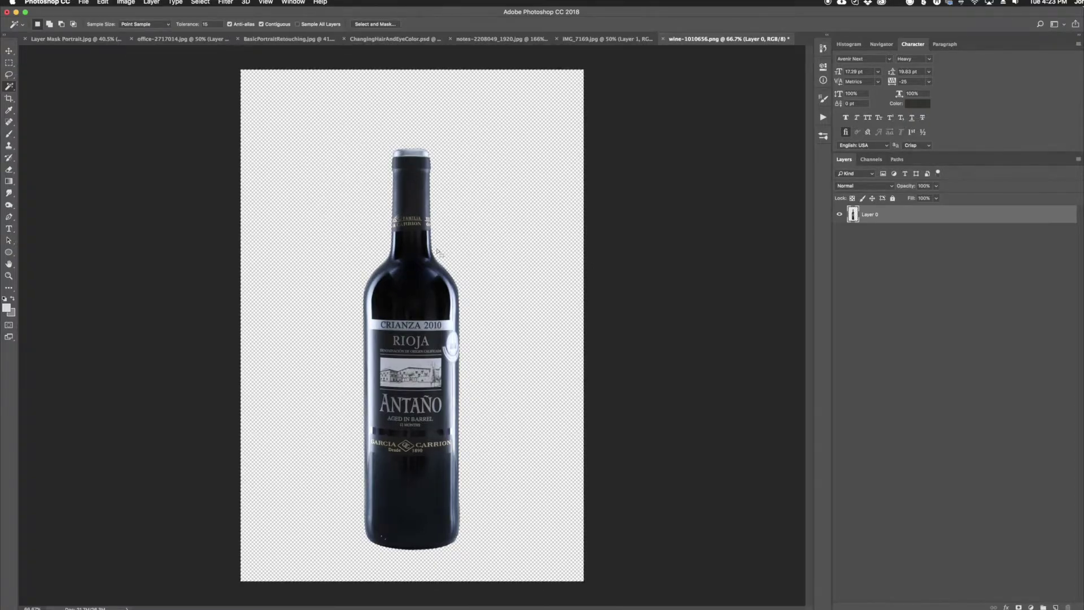
{"action": "left_click", "coordinate": [9, 51]}
{"action": "mouse_move", "coordinate": [417, 335]}
{"action": "left_mouse_down"}
{"action": "mouse_move", "coordinate": [324, 363]}
{"action": "mouse_move", "coordinate": [361, 298]}
{"action": "mouse_move", "coordinate": [417, 296]}
{"action": "mouse_move", "coordinate": [418, 336]}
{"action": "left_mouse_up"}
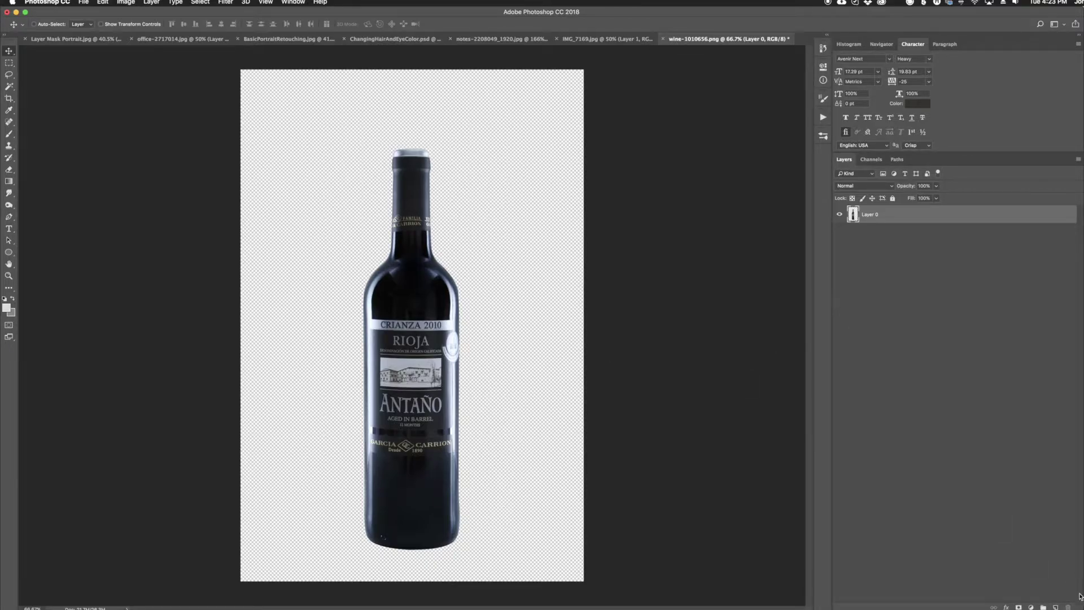
Step: Add a new layer and marquee-select a full-width strip across the canvas bottom, reducing the selection's height to about 89% from its upper edge
{"action": "left_click", "coordinate": [1056, 607]}
{"action": "left_click", "coordinate": [9, 65]}
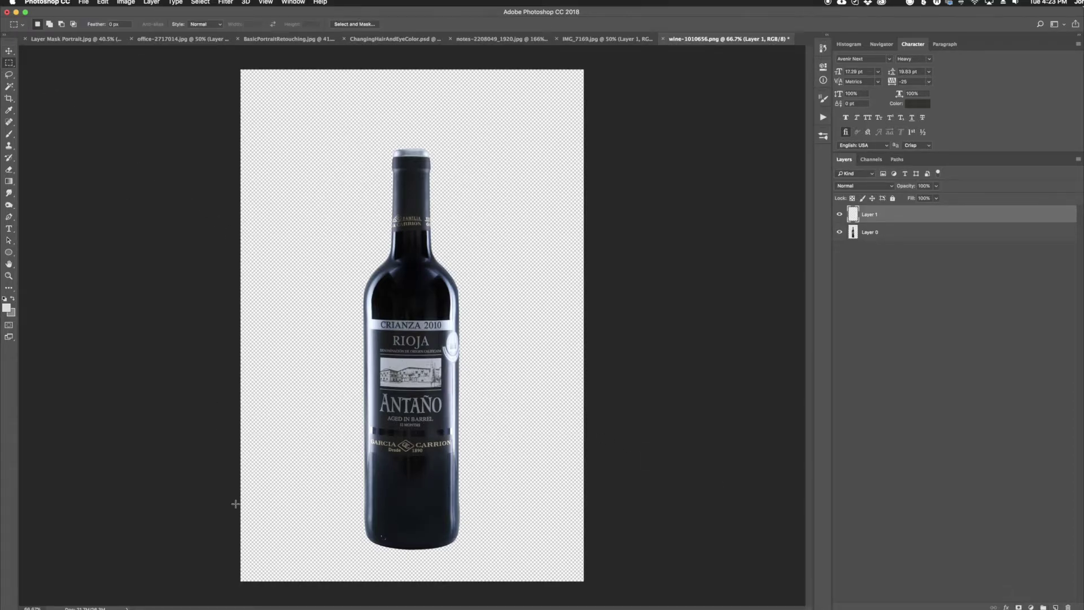
{"action": "left_click_drag", "start_coordinate": [235, 486], "coordinate": [585, 583]}
{"action": "right_click", "coordinate": [417, 497]}
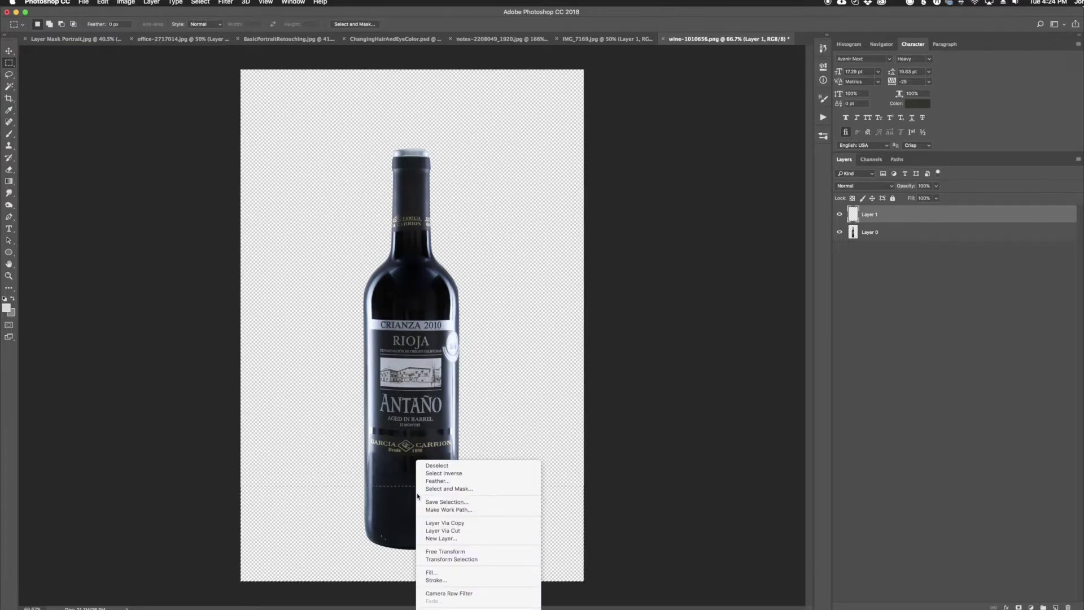
{"action": "left_click", "coordinate": [452, 559]}
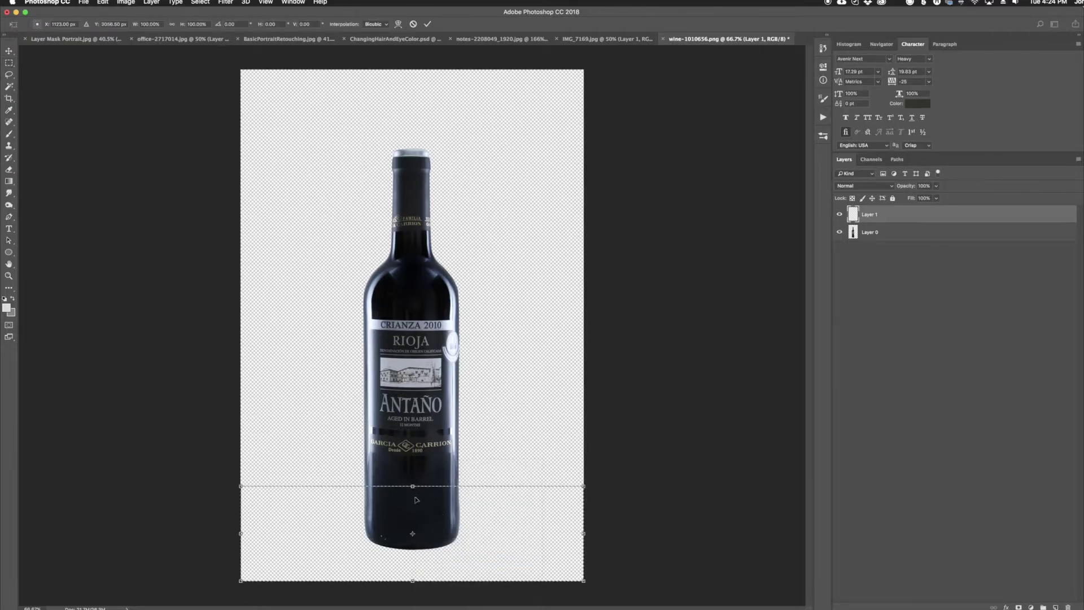
{"action": "left_click_drag", "start_coordinate": [413, 487], "coordinate": [414, 496]}
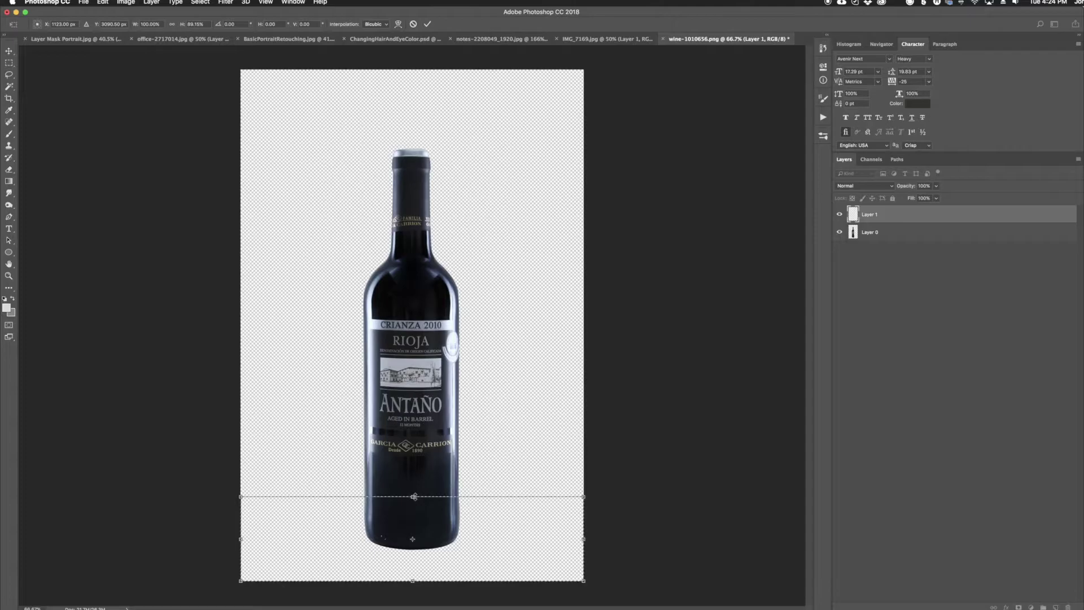
{"action": "key", "text": "Return"}
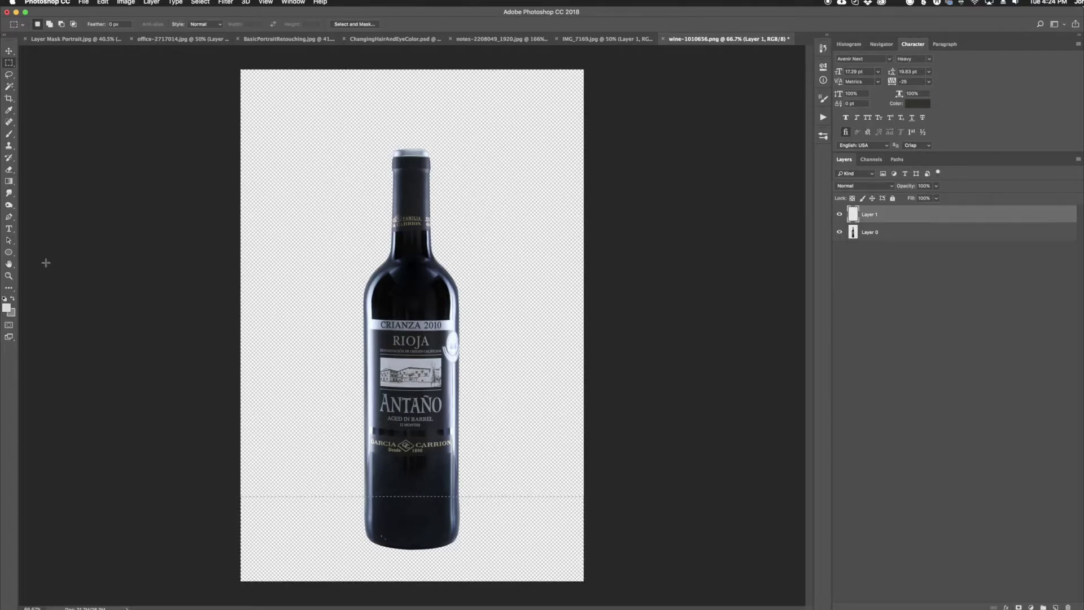
Step: Set the gradient's foreground colour to light grey dddddd and the background colour to mid grey 999999
{"action": "left_click", "coordinate": [12, 185]}
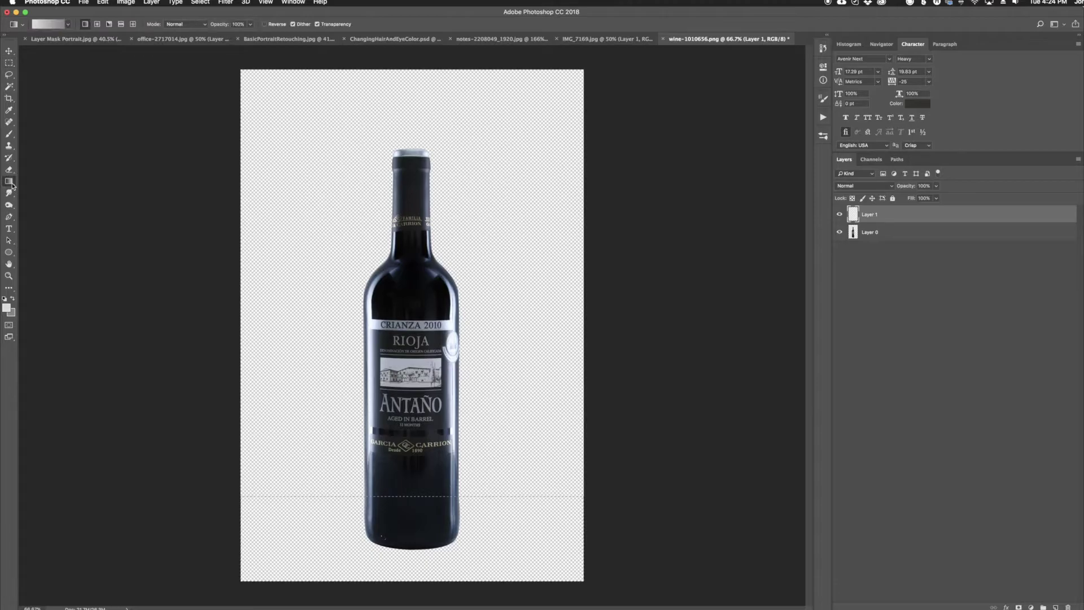
{"action": "left_click", "coordinate": [7, 308]}
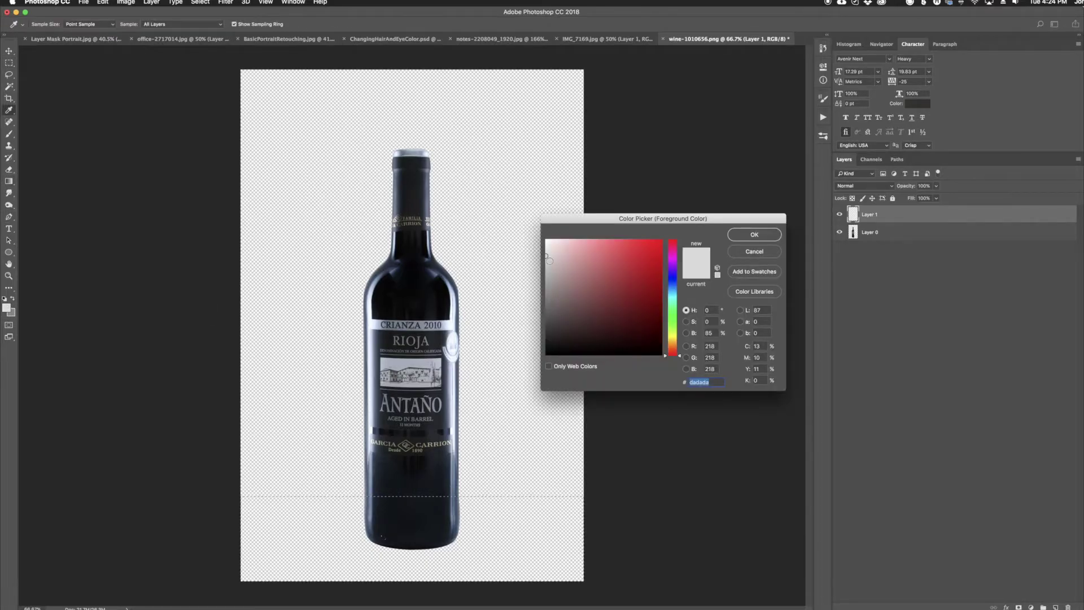
{"action": "left_click_drag", "start_coordinate": [547, 259], "coordinate": [544, 254]}
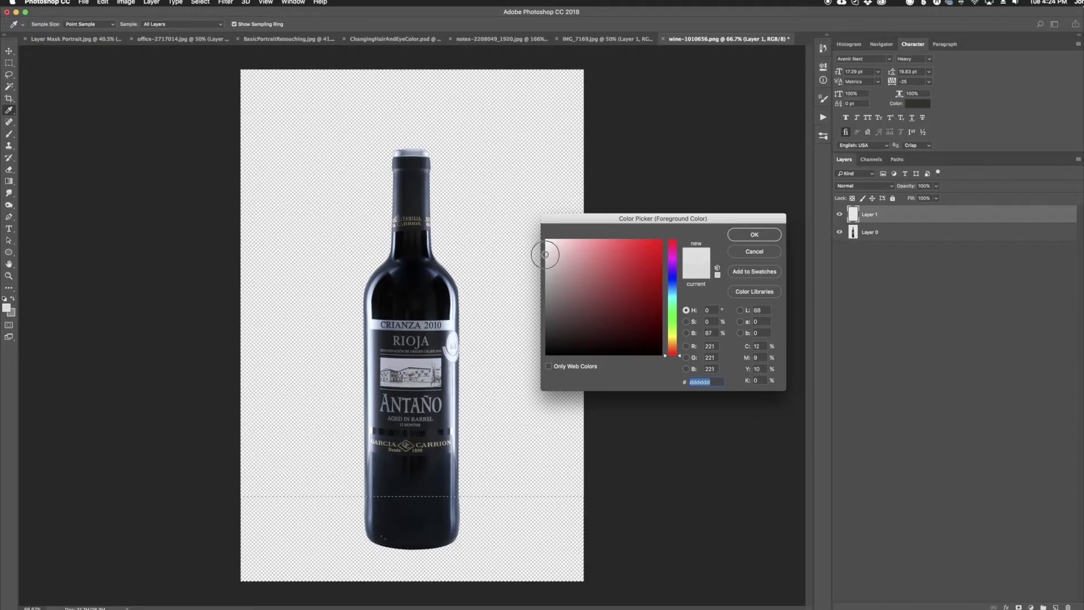
{"action": "left_click", "coordinate": [755, 235]}
{"action": "left_click", "coordinate": [11, 313]}
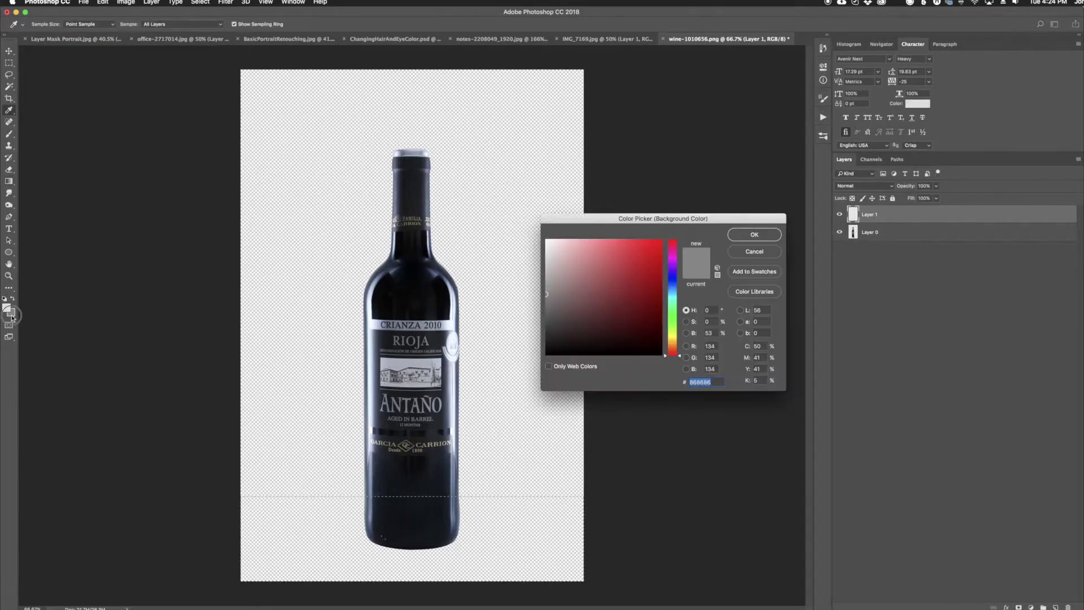
{"action": "left_click_drag", "start_coordinate": [544, 291], "coordinate": [543, 286]}
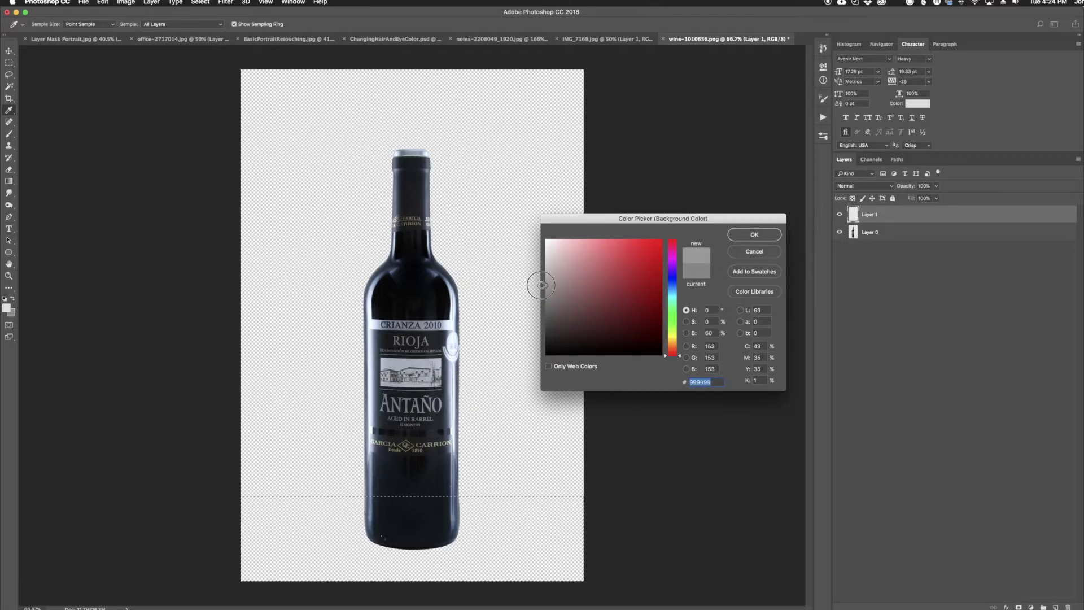
{"action": "left_click", "coordinate": [755, 235]}
Step: Fill the selected strip with a vertical gradient, light grey at the lower edge and mid grey above the bottle's base, and deselect
{"action": "key", "text": "g"}
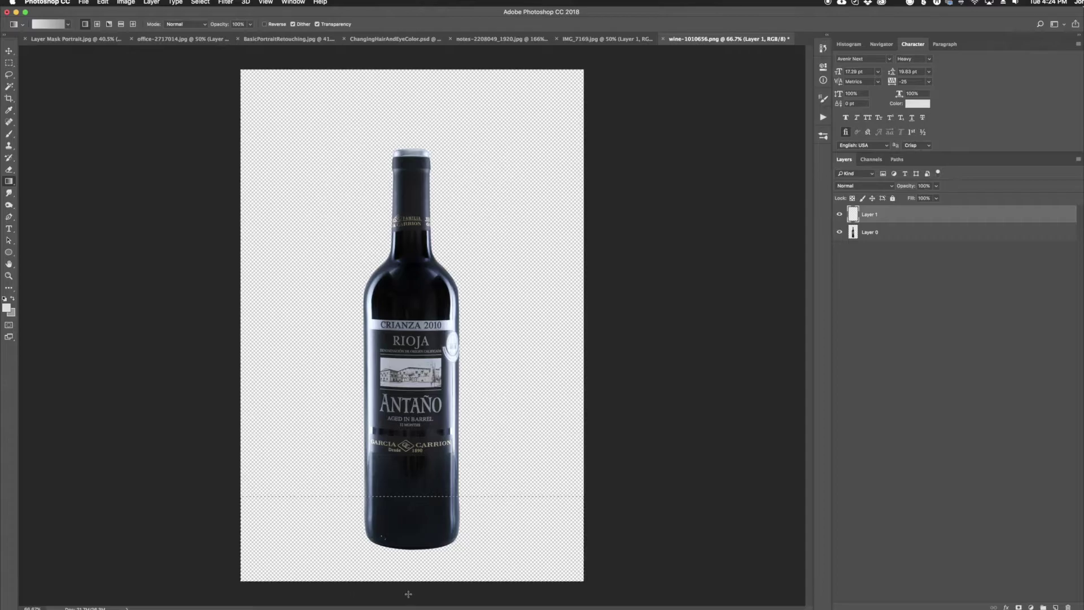
{"action": "left_click_drag", "start_coordinate": [405, 595], "coordinate": [408, 520]}
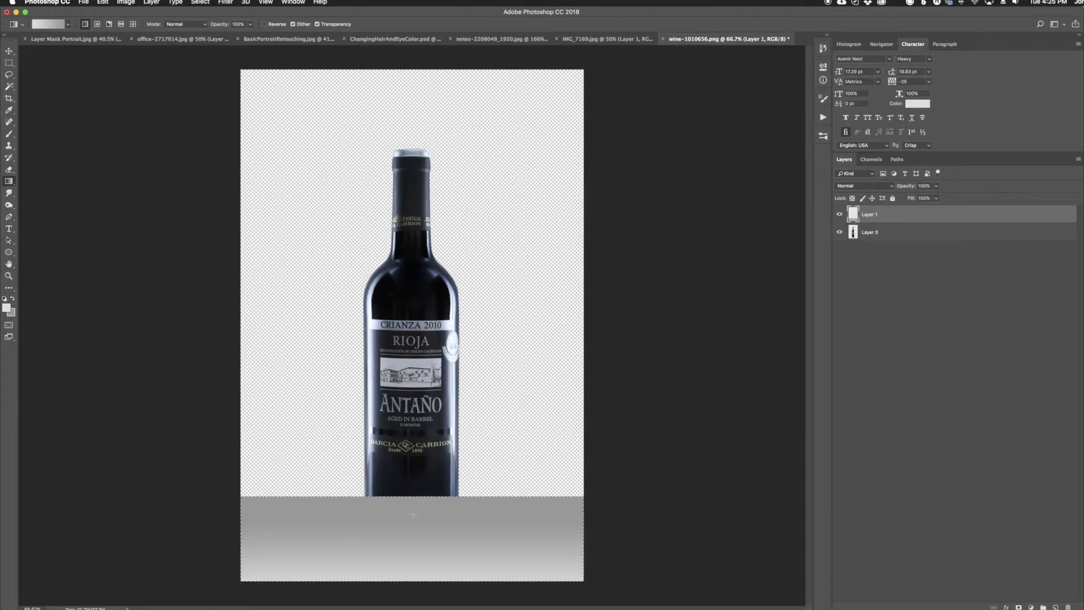
{"action": "key", "text": "super+z"}
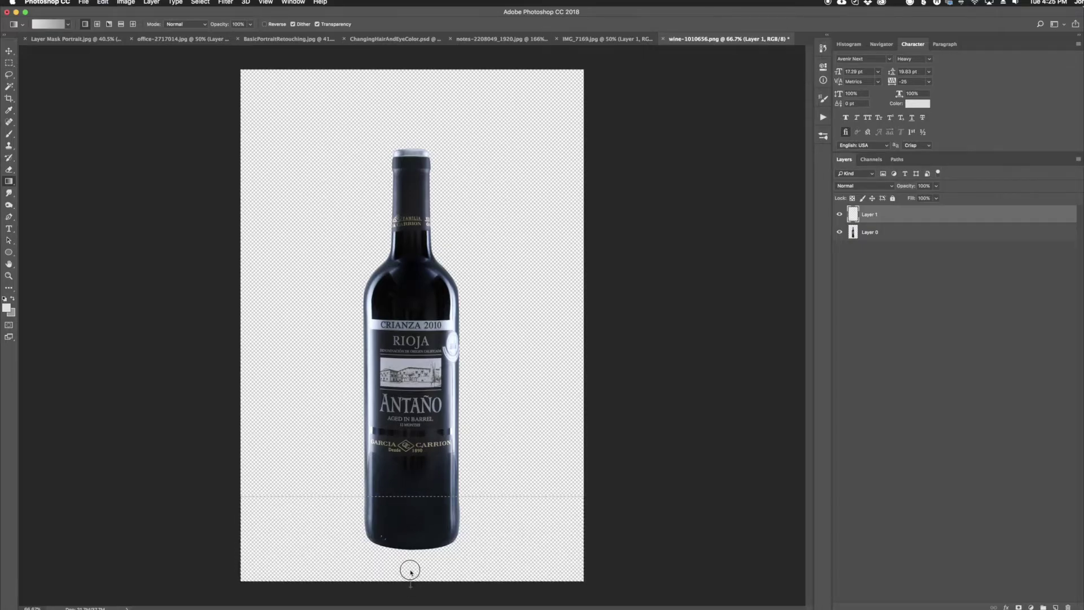
{"action": "left_click_drag", "start_coordinate": [409, 541], "coordinate": [403, 568]}
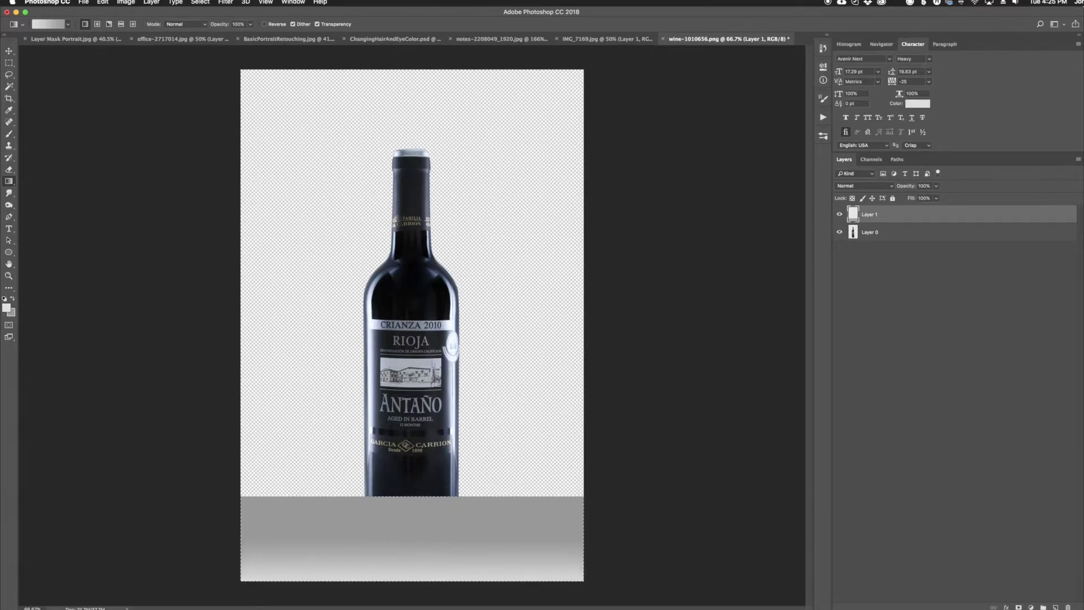
{"action": "left_click", "coordinate": [9, 53]}
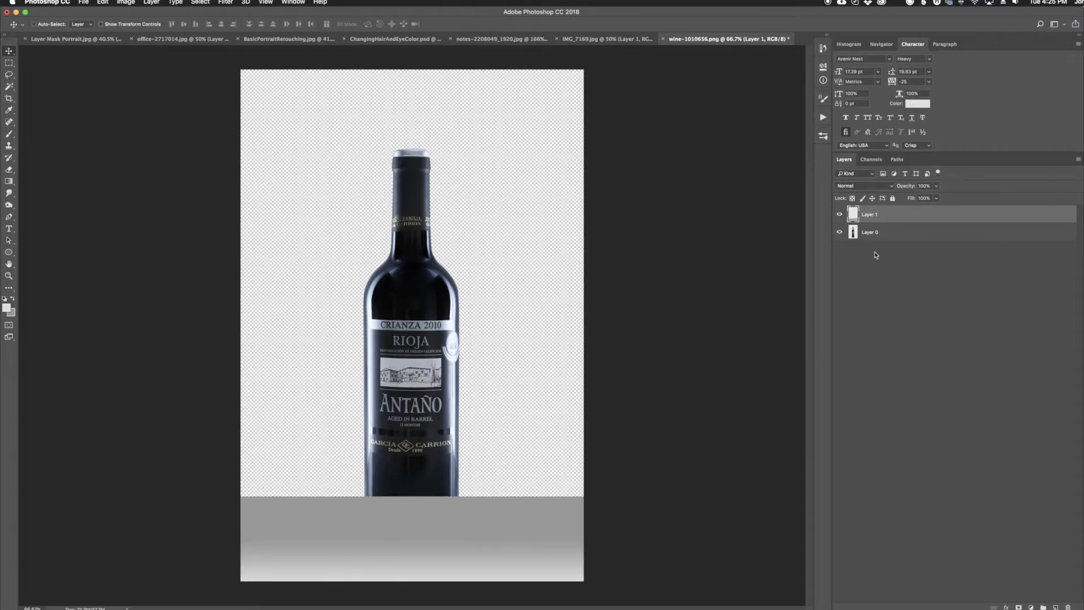
Step: Duplicate the gradient strip layer and stretch the copy upward to cover the whole canvas
{"action": "left_click_drag", "start_coordinate": [896, 223], "coordinate": [1056, 607]}
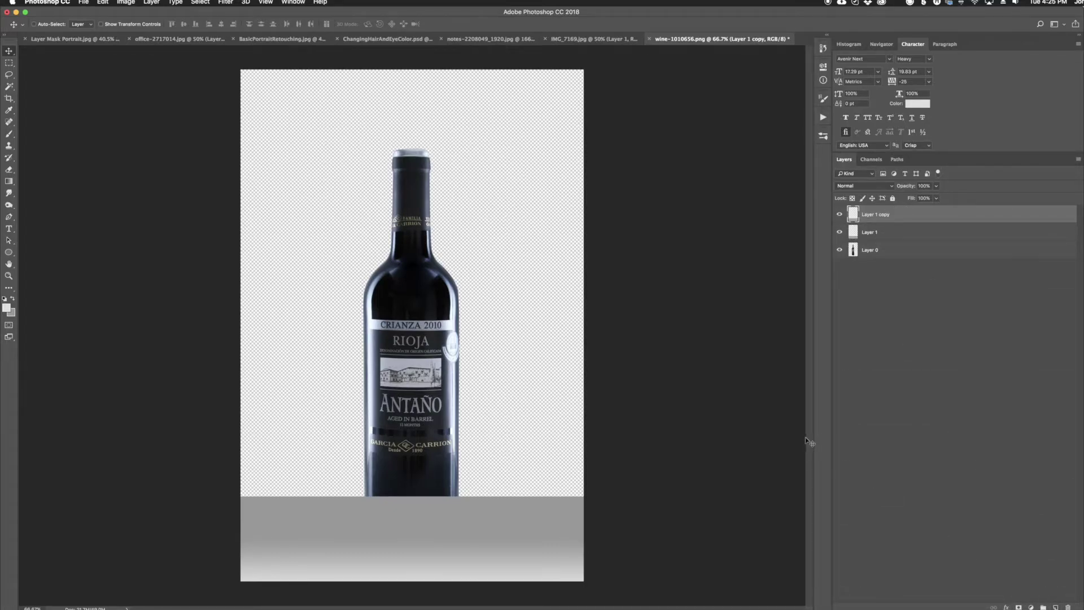
{"action": "key", "text": "super+t"}
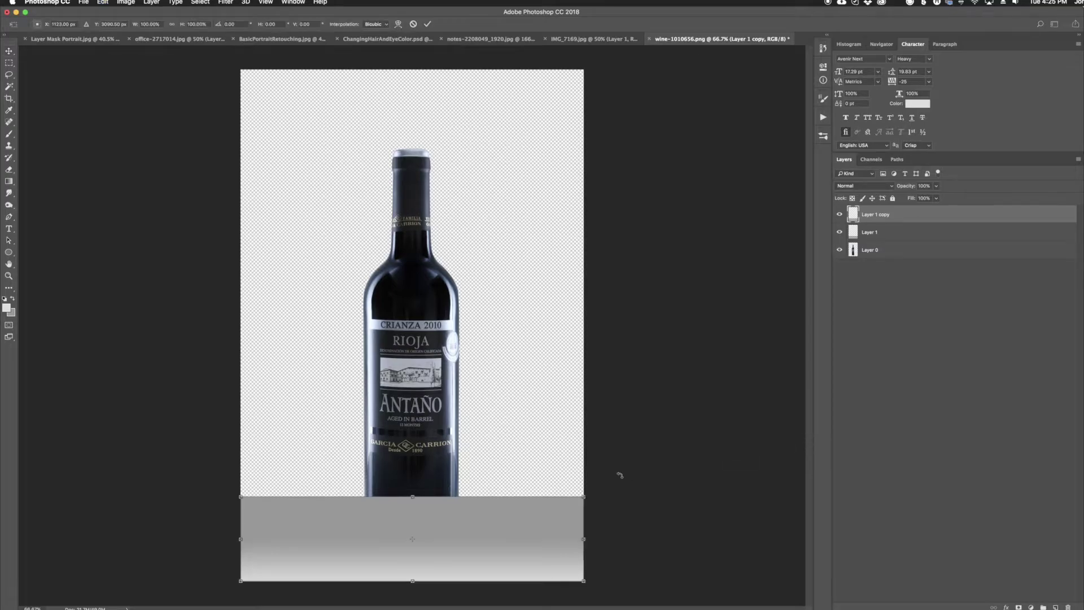
{"action": "left_click_drag", "start_coordinate": [411, 497], "coordinate": [418, 72]}
{"action": "key", "text": "Return"}
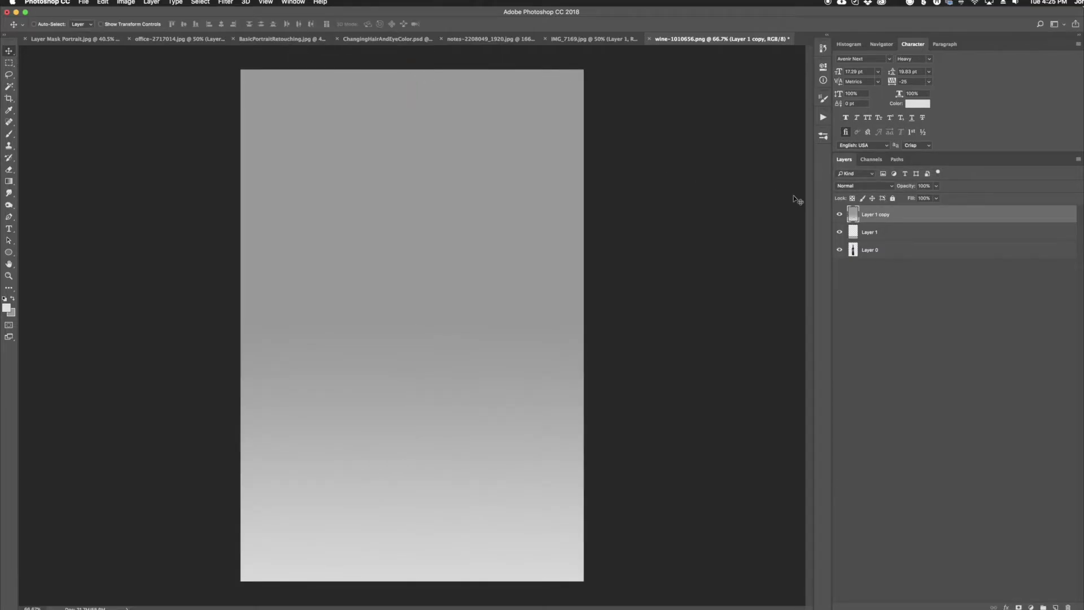
Step: Reorder the layers so the bottle's Layer 0 is on top and Layer 1 copy is beneath Layer 1
{"action": "left_click", "coordinate": [895, 254]}
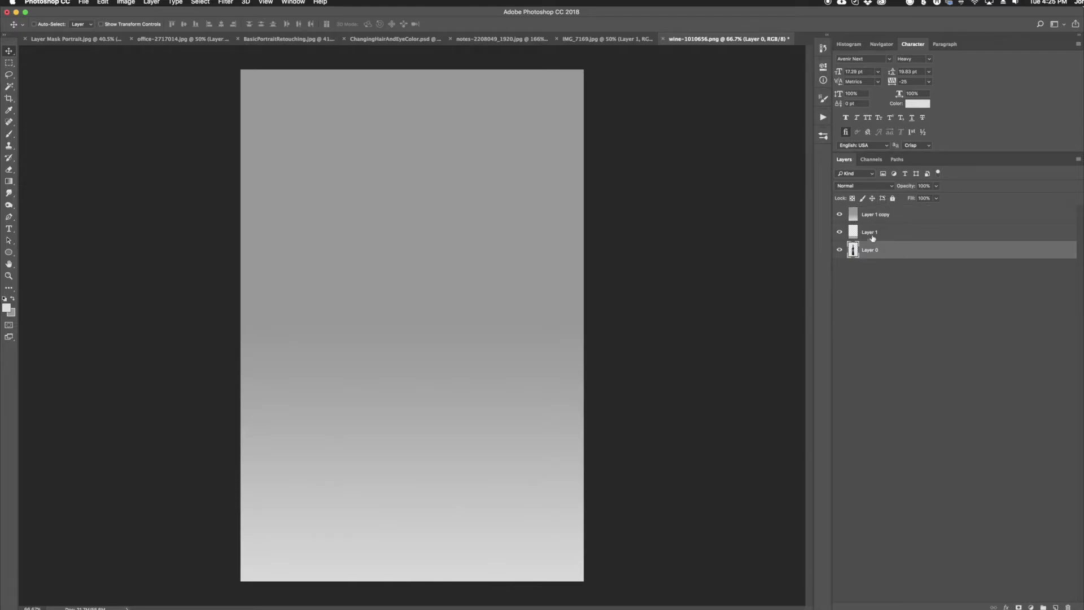
{"action": "left_click_drag", "start_coordinate": [892, 252], "coordinate": [891, 211]}
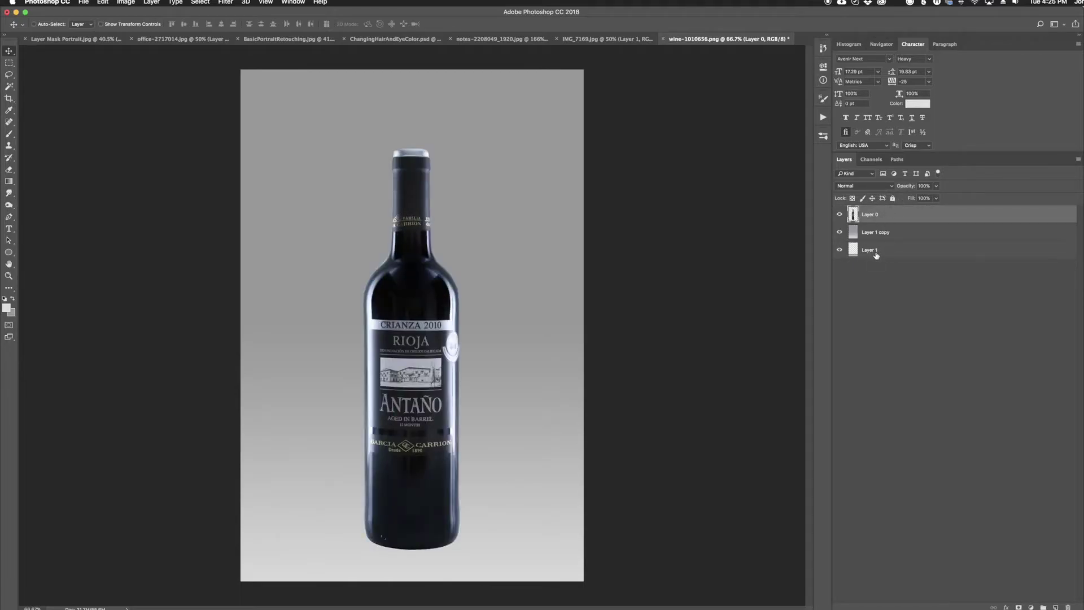
{"action": "left_click", "coordinate": [872, 233]}
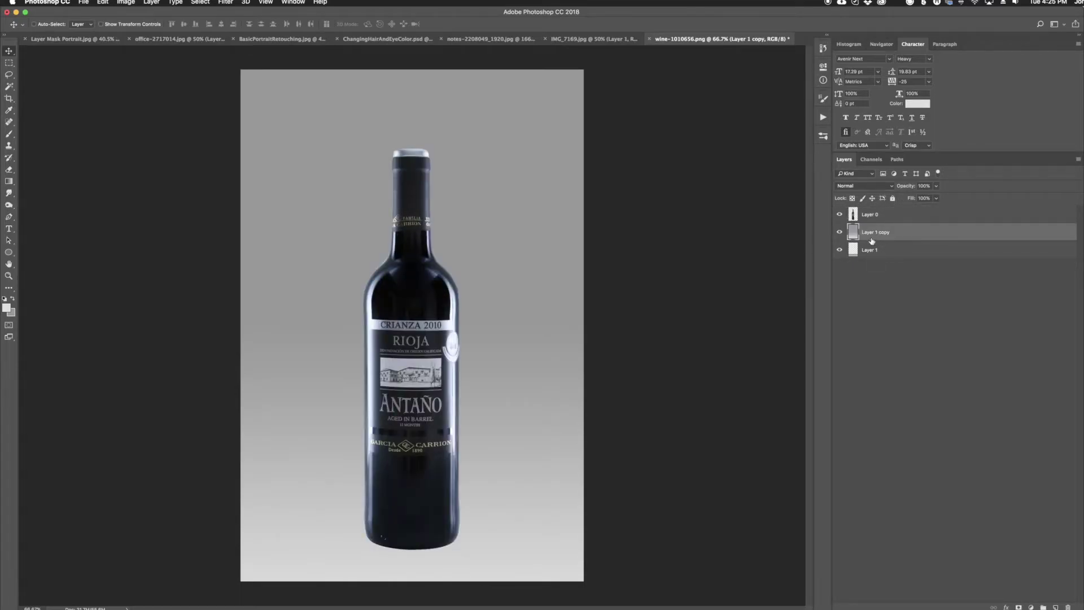
{"action": "left_click_drag", "start_coordinate": [875, 238], "coordinate": [881, 269]}
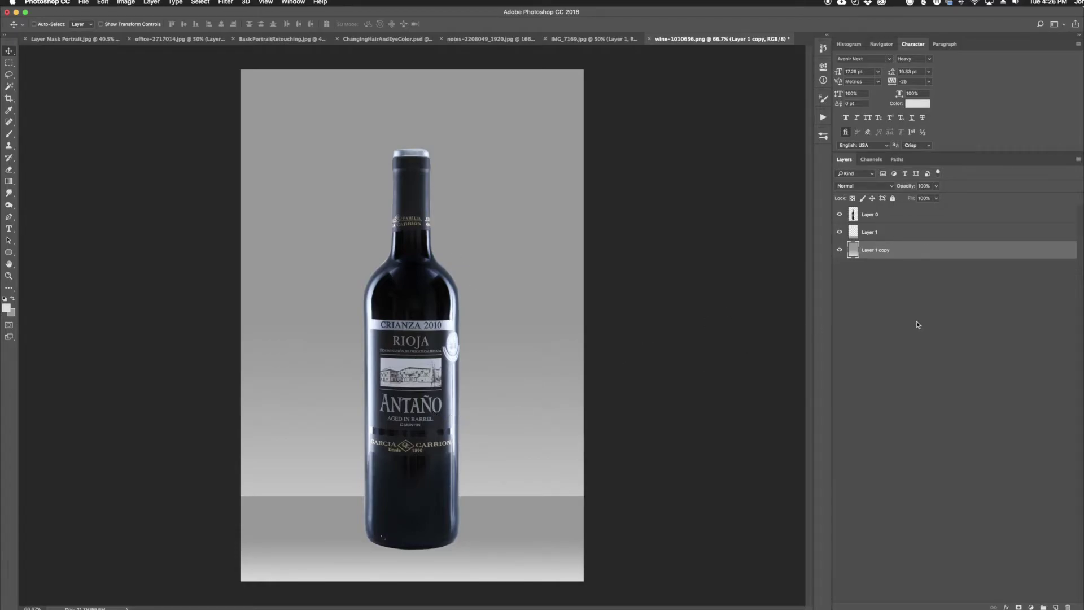
Step: Draw a white ellipse about 1707 by 3435 px, centred behind the bottle and placed directly above Layer 1
{"action": "left_click", "coordinate": [917, 231]}
{"action": "key", "text": "u"}
{"action": "key", "text": "d"}
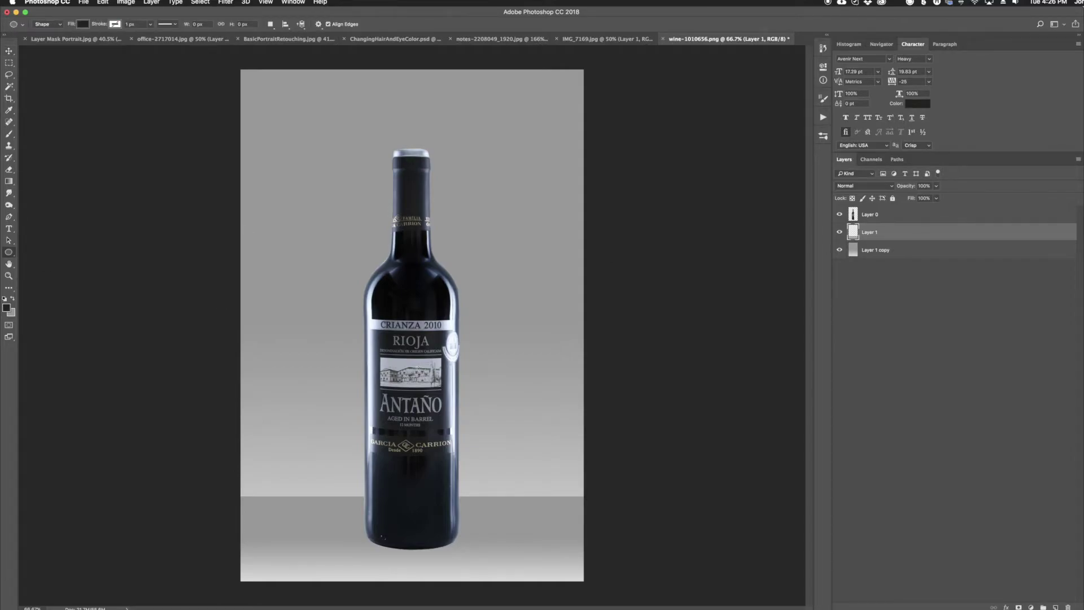
{"action": "key", "text": "d"}
{"action": "key", "text": "x"}
{"action": "left_click_drag", "start_coordinate": [411, 372], "coordinate": [544, 108]}
{"action": "left_click_drag", "start_coordinate": [542, 110], "coordinate": [542, 109]}
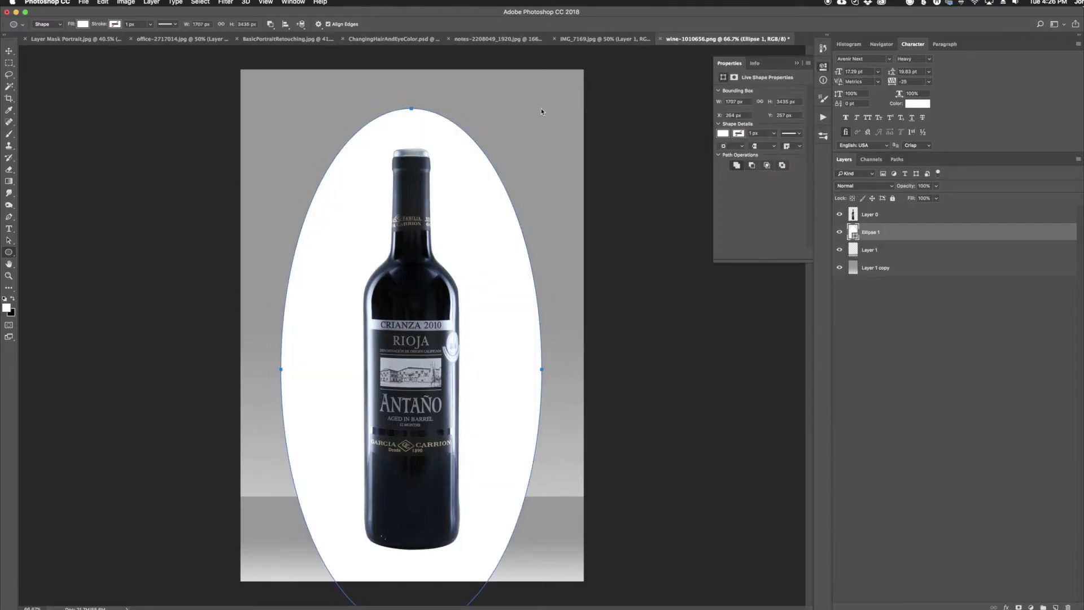
Step: Convert the ellipse to a smart object and apply a Gaussian Blur with a radius of 224 pixels
{"action": "scroll", "coordinate": [541, 109], "scroll_direction": "up", "scroll_amount": 5}
{"action": "scroll", "coordinate": [542, 108], "scroll_direction": "down", "scroll_amount": 5}
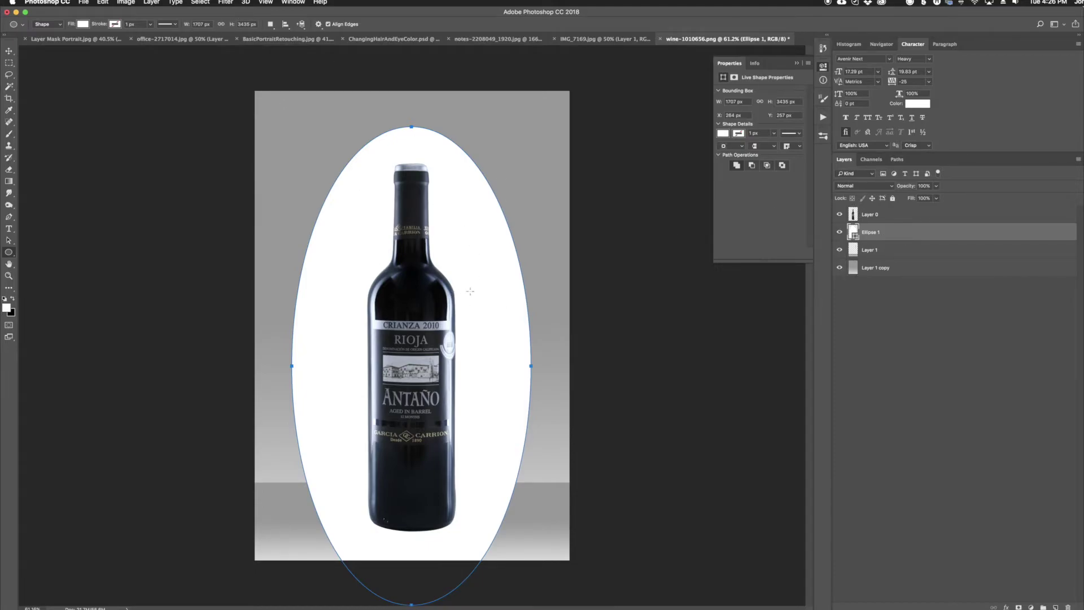
{"action": "left_click", "coordinate": [226, 3]}
{"action": "mouse_move", "coordinate": [258, 111]}
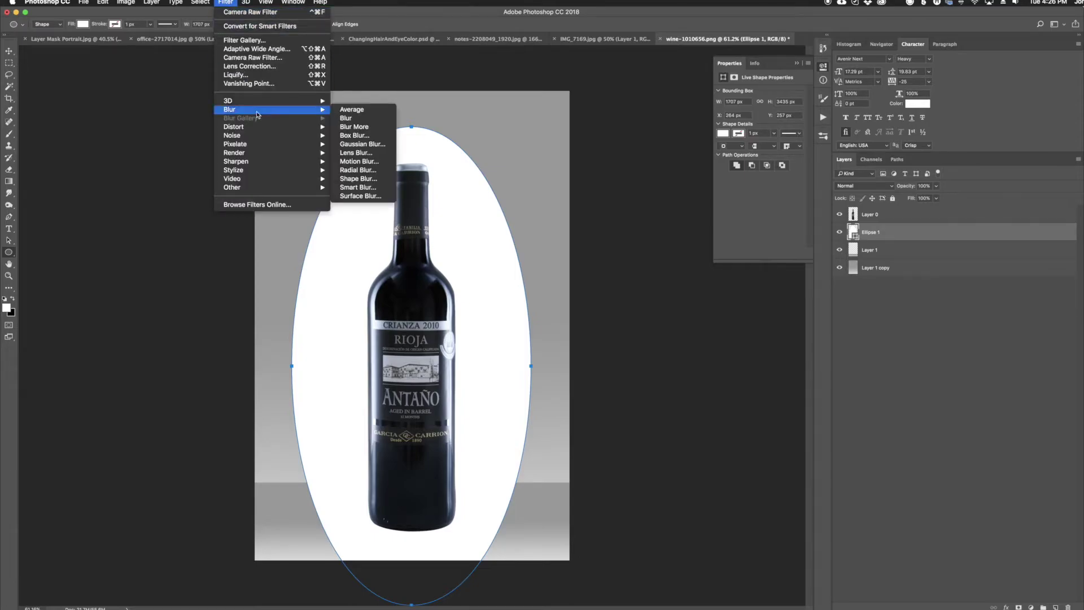
{"action": "left_click", "coordinate": [366, 145]}
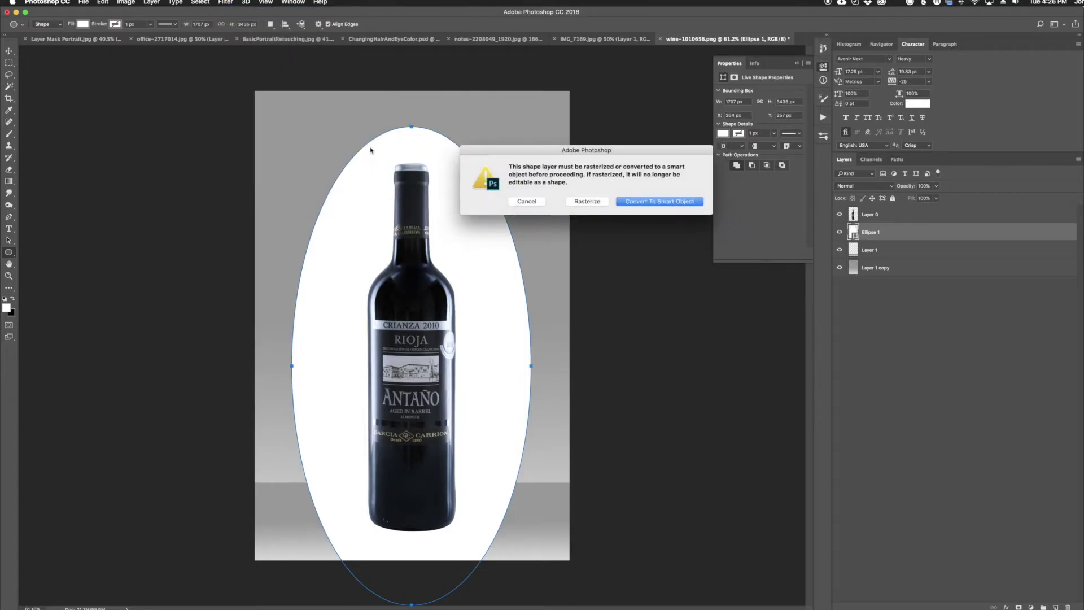
{"action": "left_click", "coordinate": [641, 202]}
{"action": "mouse_move", "coordinate": [687, 357]}
{"action": "left_mouse_down"}
{"action": "mouse_move", "coordinate": [662, 355]}
{"action": "mouse_move", "coordinate": [688, 354]}
{"action": "left_mouse_up"}
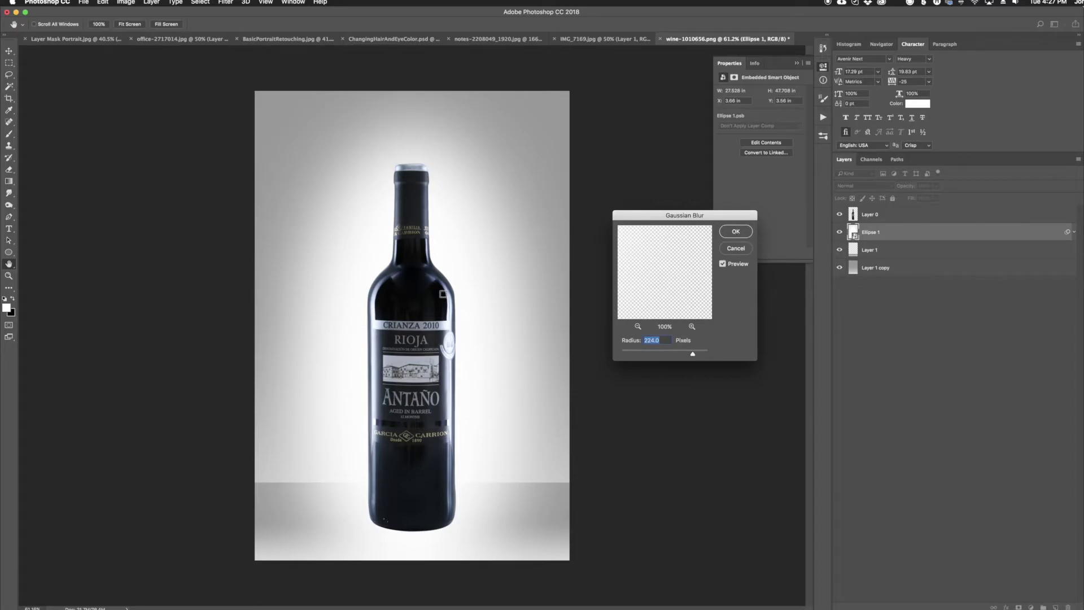
{"action": "left_click", "coordinate": [736, 232]}
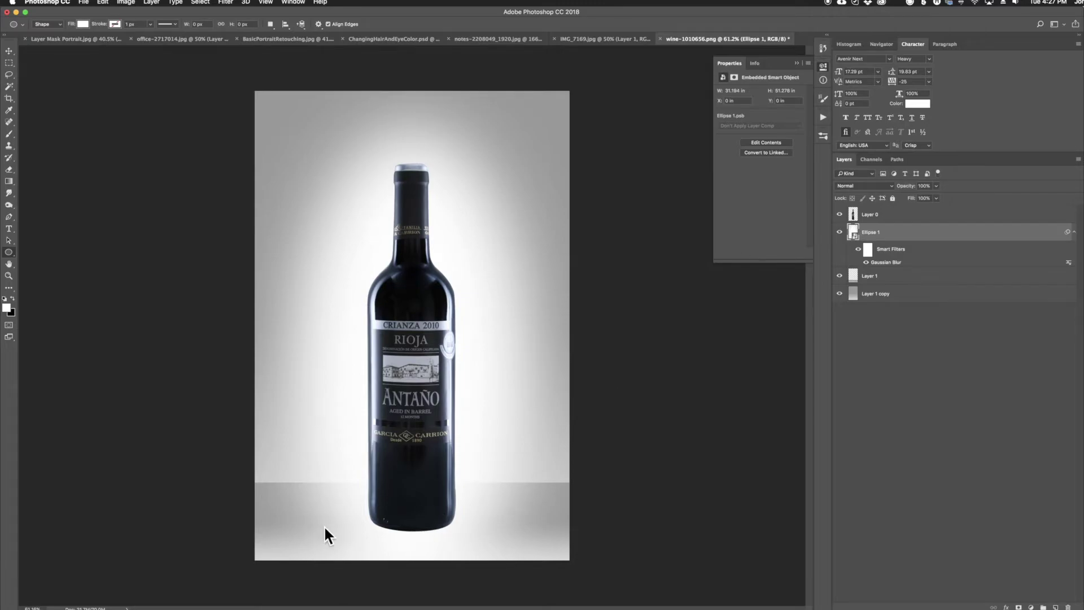
Step: Duplicate the bottle's Layer 0, flip the copy vertically and move it down so it overlaps the original bottle's base as a reflection
{"action": "left_click", "coordinate": [898, 217]}
{"action": "left_click_drag", "start_coordinate": [906, 217], "coordinate": [1056, 607]}
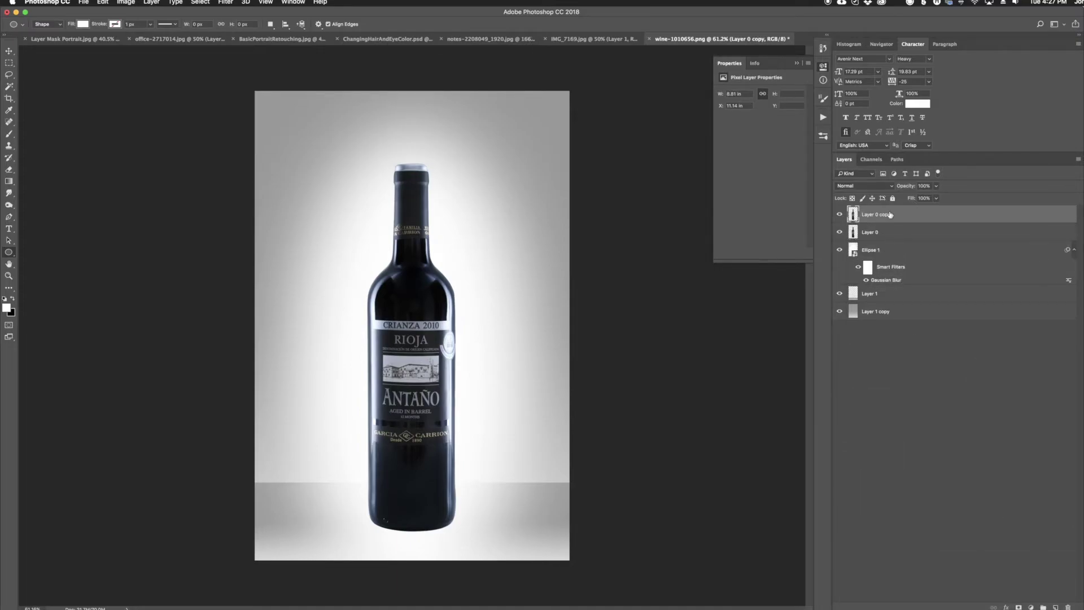
{"action": "key", "text": "super+t"}
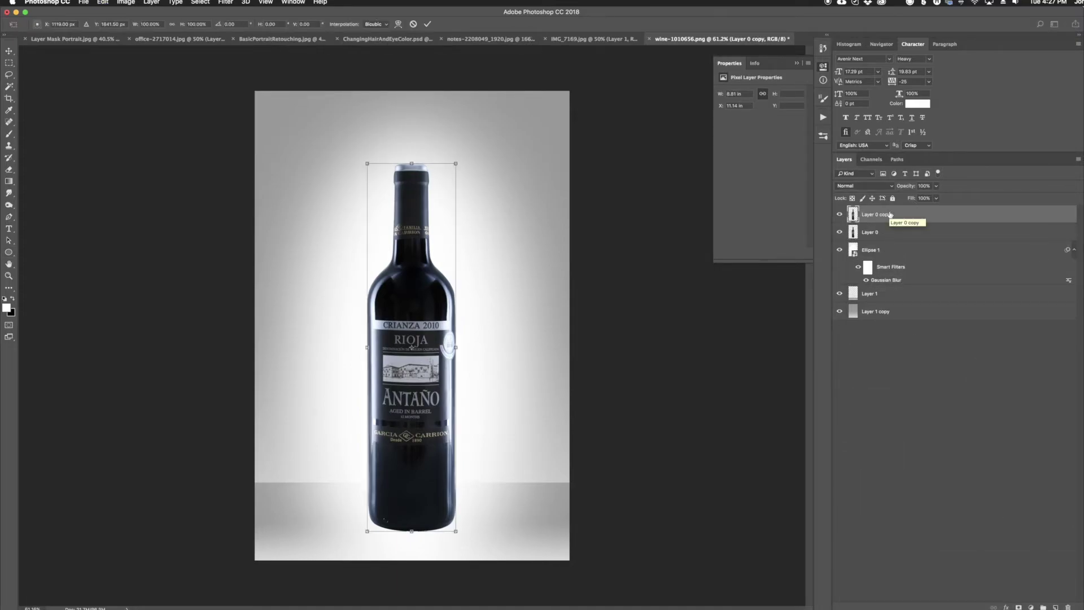
{"action": "right_click", "coordinate": [416, 310]}
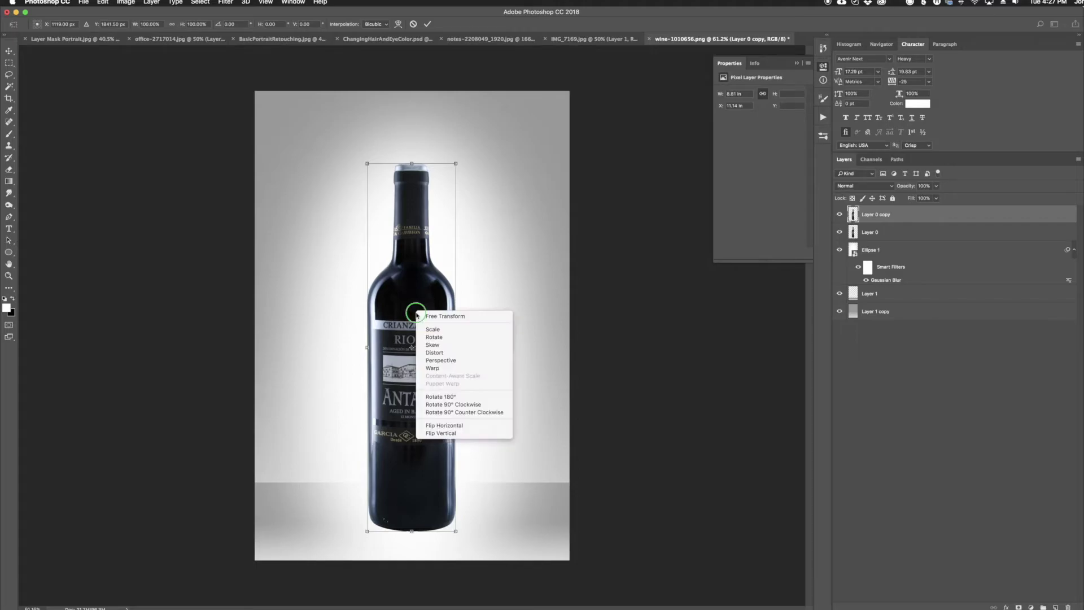
{"action": "left_click", "coordinate": [453, 434]}
{"action": "left_click_drag", "start_coordinate": [415, 204], "coordinate": [413, 531]}
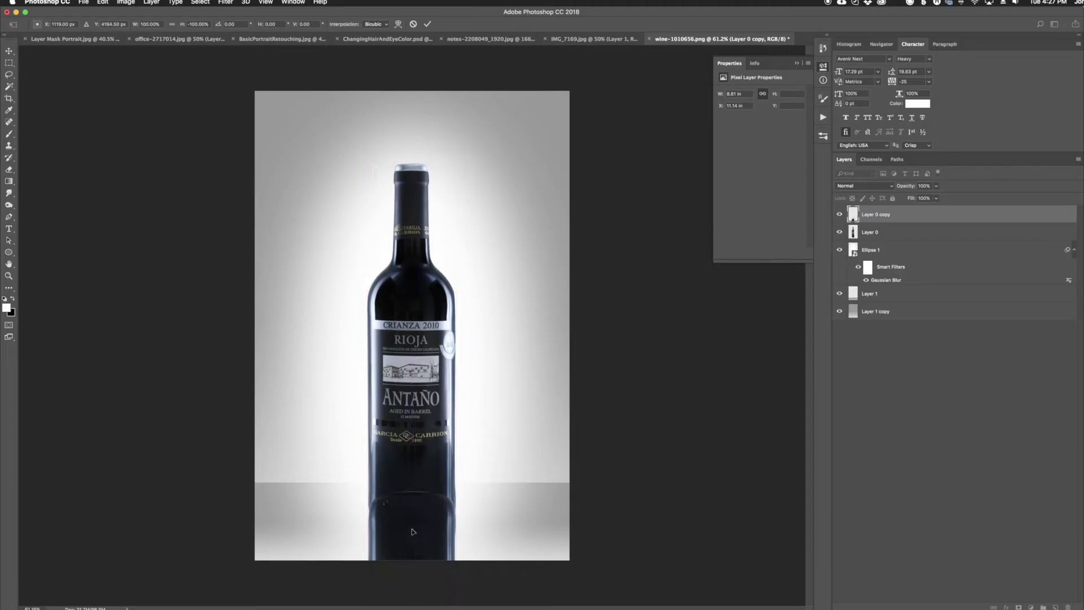
{"action": "key", "text": "Return"}
Step: Reorder Layer 0 copy beneath Layer 0 and add a layer mask to it
{"action": "scroll", "coordinate": [411, 527], "scroll_direction": "up", "scroll_amount": 5, "text": "alt"}
{"action": "scroll", "coordinate": [423, 500], "scroll_direction": "down", "scroll_amount": 2}
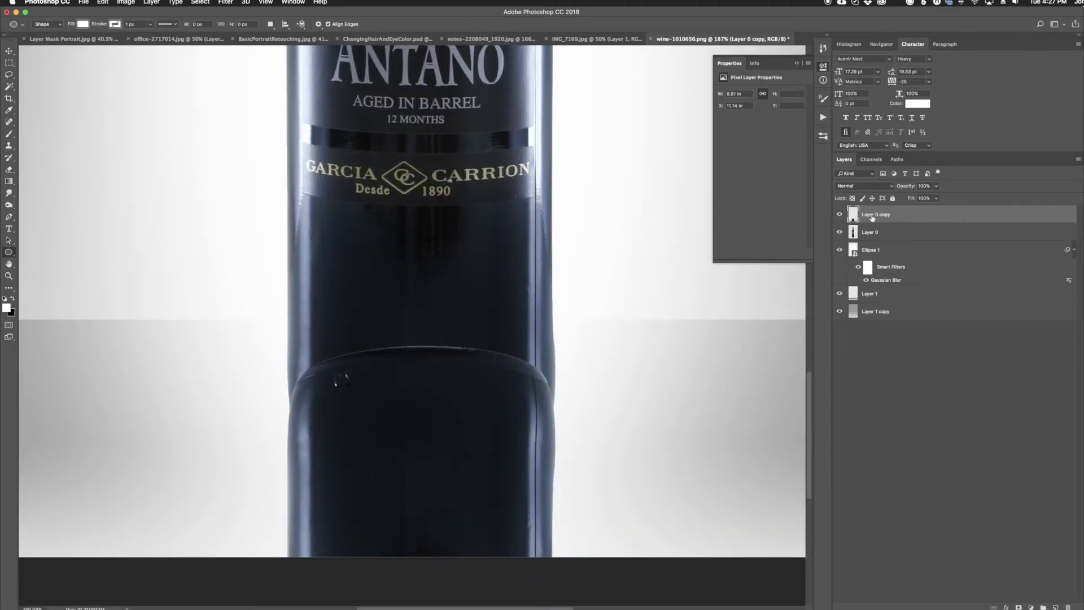
{"action": "left_click_drag", "start_coordinate": [902, 218], "coordinate": [902, 241]}
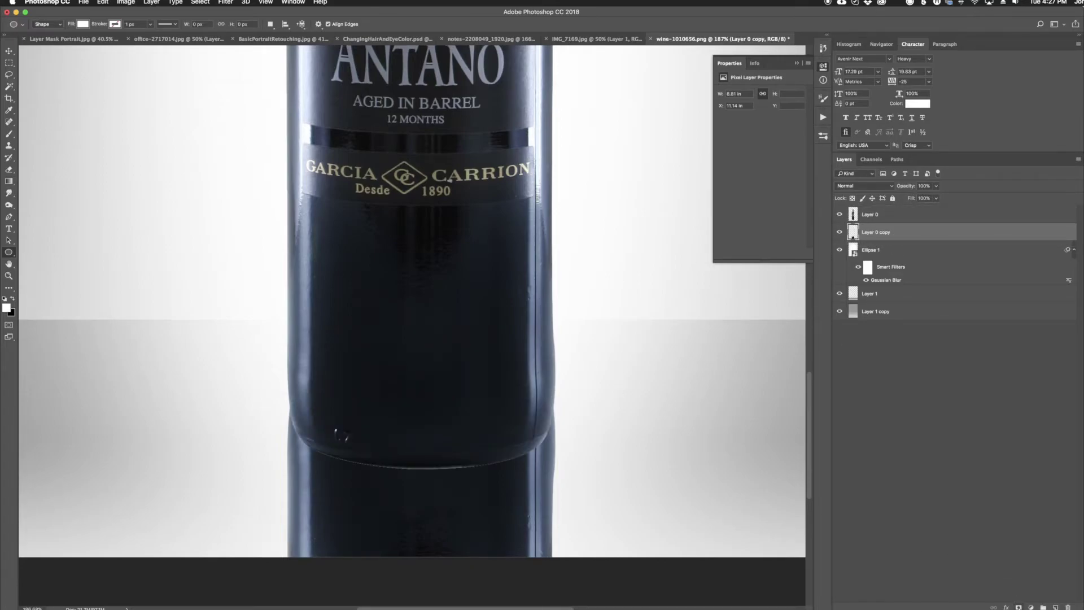
{"action": "left_click", "coordinate": [1018, 607]}
{"action": "scroll", "coordinate": [374, 337], "scroll_direction": "down", "scroll_amount": 3}
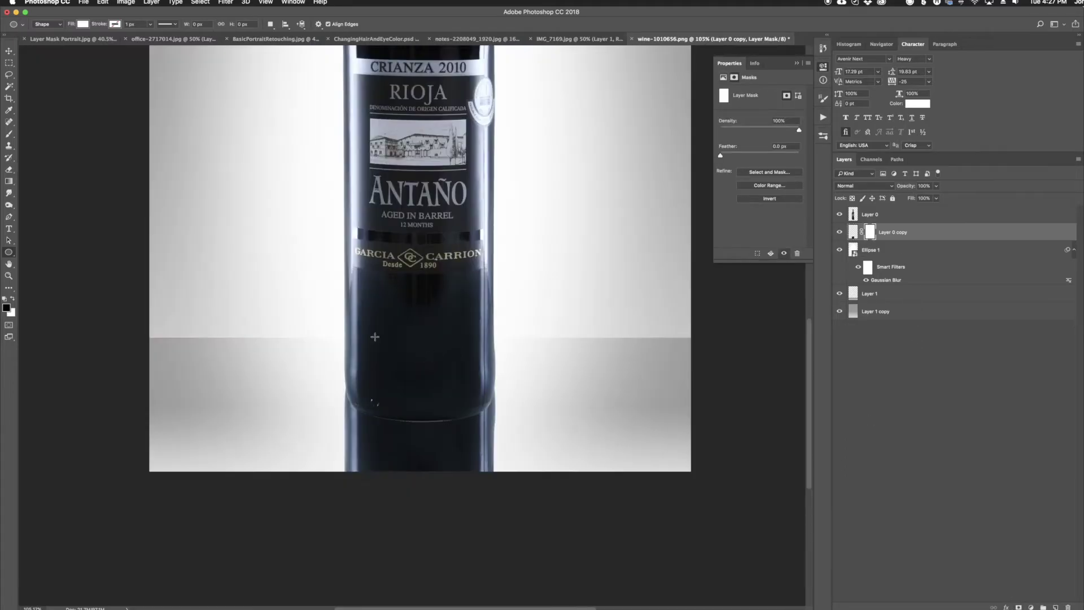
Step: Fade the reflection's lower part by painting its mask with a 700 px soft black brush, and slightly lower the layer's opacity
{"action": "left_click", "coordinate": [9, 134]}
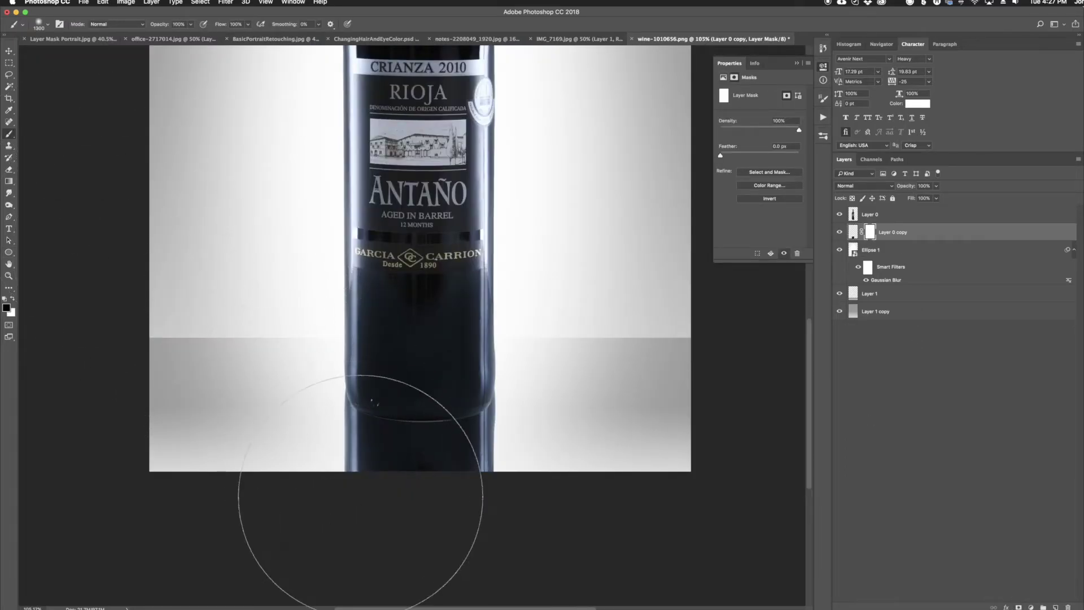
{"action": "key", "text": "bracketleft"}
{"action": "key", "text": "bracketleft"}
{"action": "key", "text": "bracketleft"}
{"action": "key", "text": "bracketleft"}
{"action": "key", "text": "bracketleft"}
{"action": "key", "text": "bracketleft"}
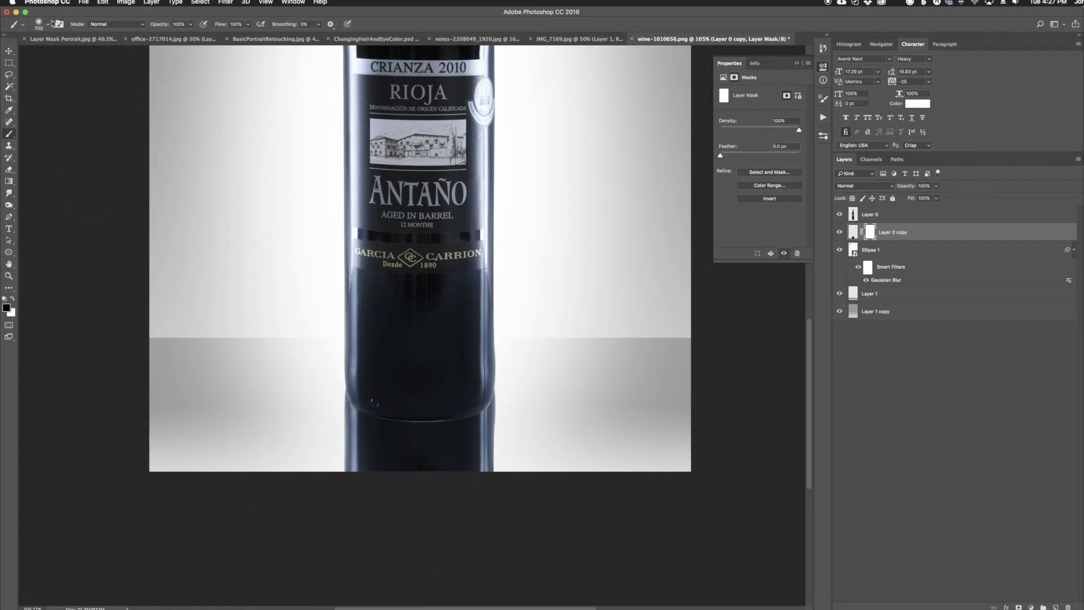
{"action": "left_click", "coordinate": [48, 25]}
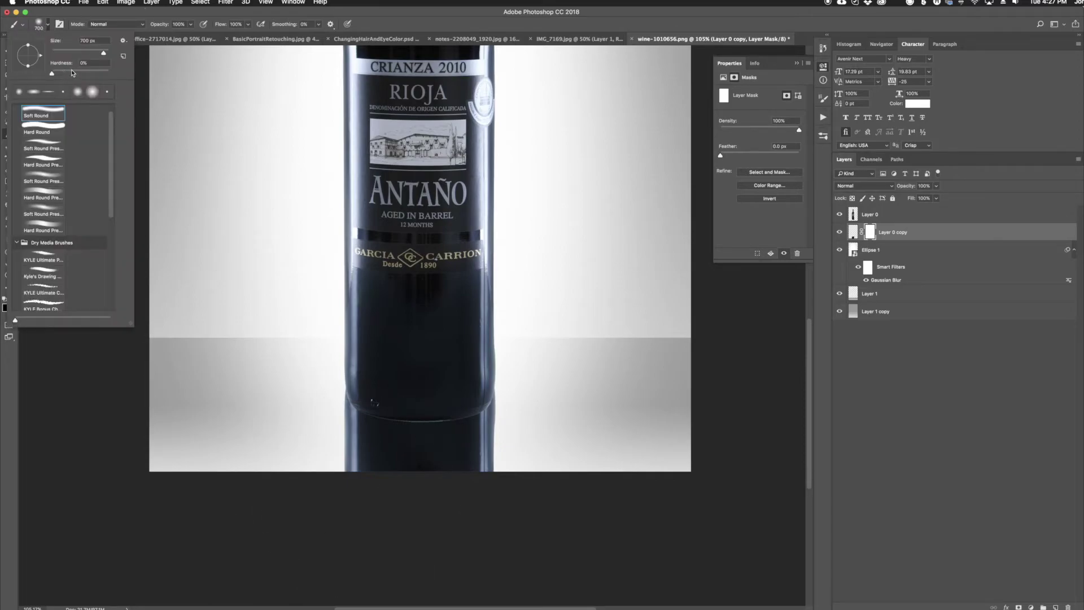
{"action": "key", "text": "Return"}
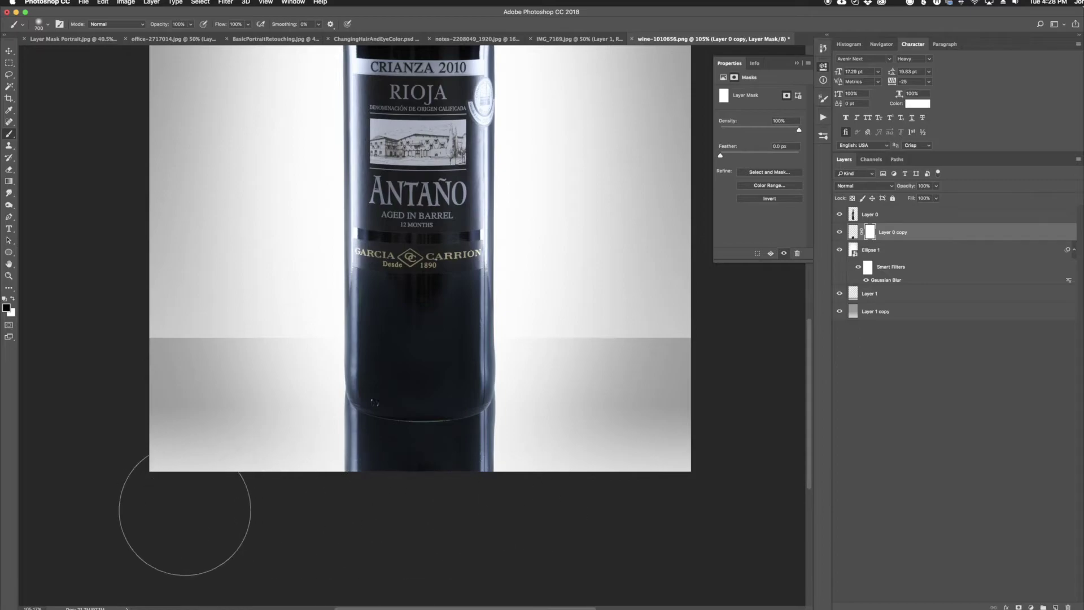
{"action": "left_click_drag", "start_coordinate": [162, 516], "coordinate": [744, 512]}
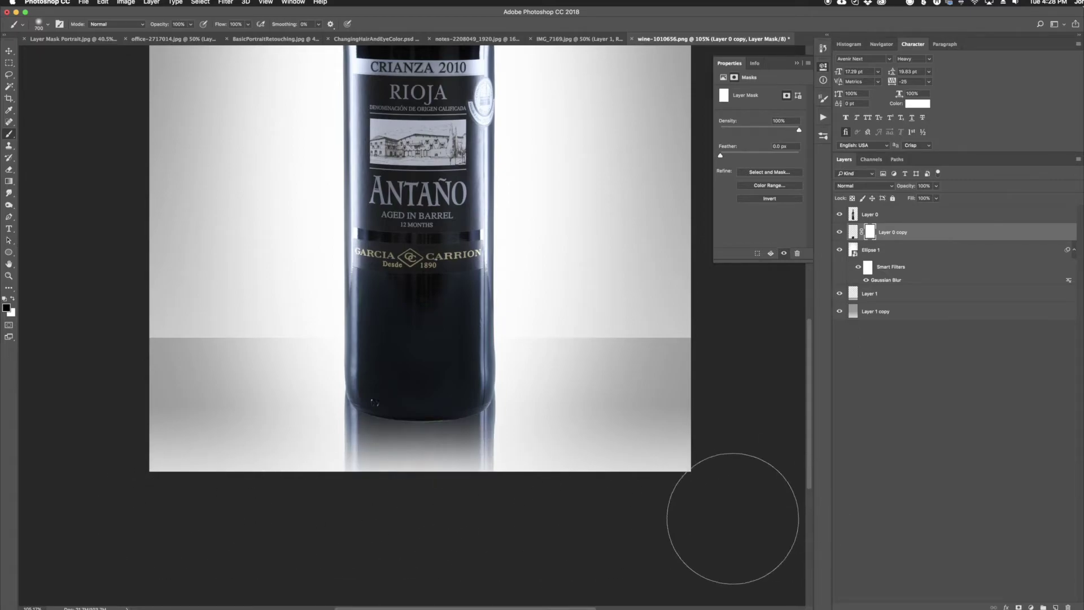
{"action": "left_click_drag", "start_coordinate": [107, 508], "coordinate": [702, 532]}
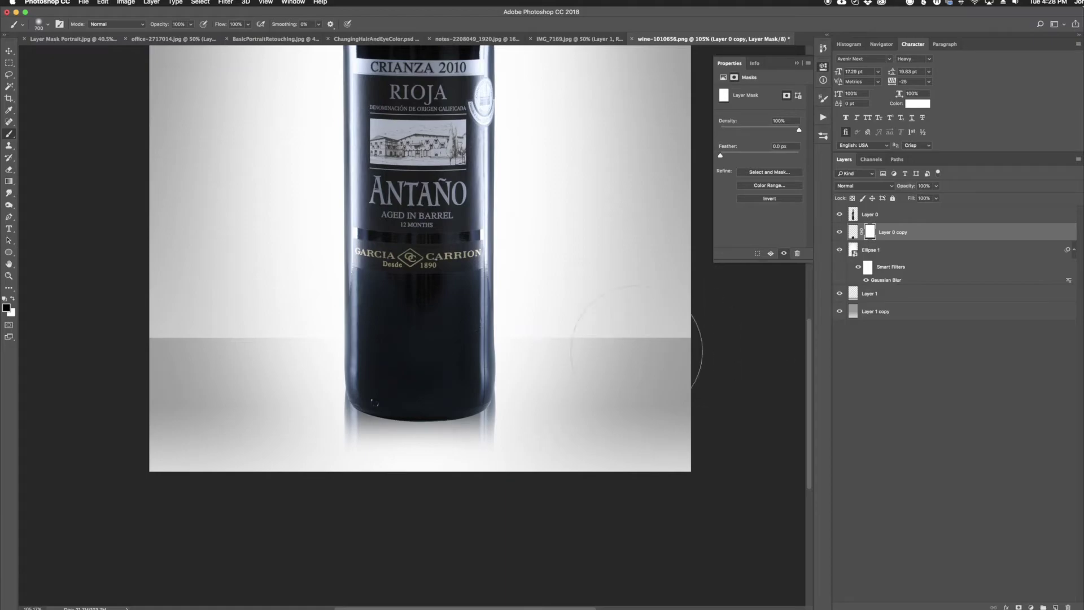
{"action": "left_click", "coordinate": [907, 188]}
{"action": "left_click_drag", "start_coordinate": [906, 188], "coordinate": [895, 190]}
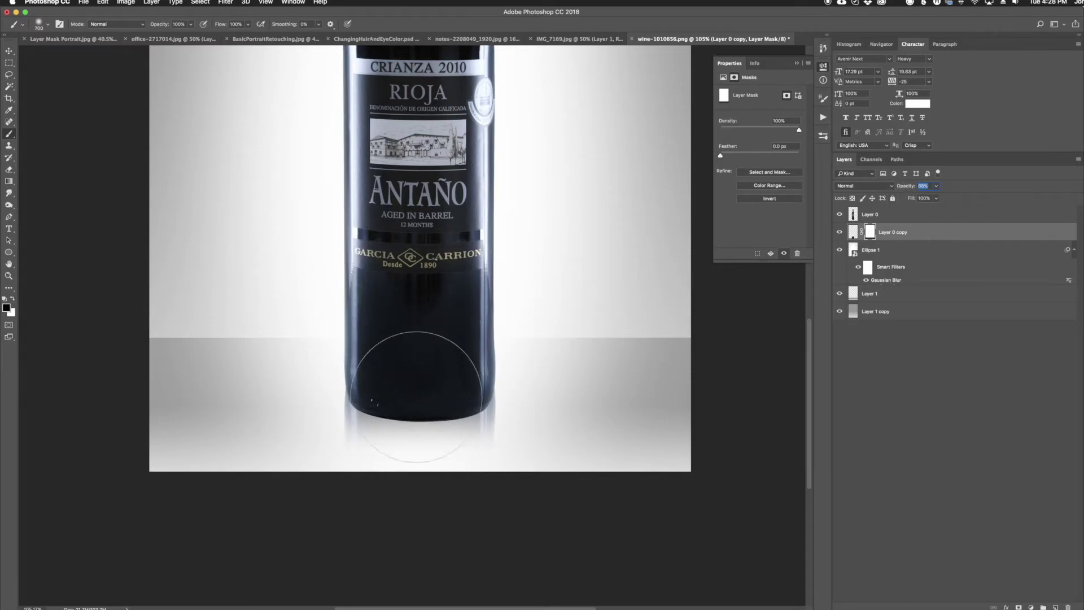
Step: Create a new layer above Ellipse 1 and flatten the soft round black brush tip into a wide horizontal ellipse
{"action": "left_click", "coordinate": [912, 253]}
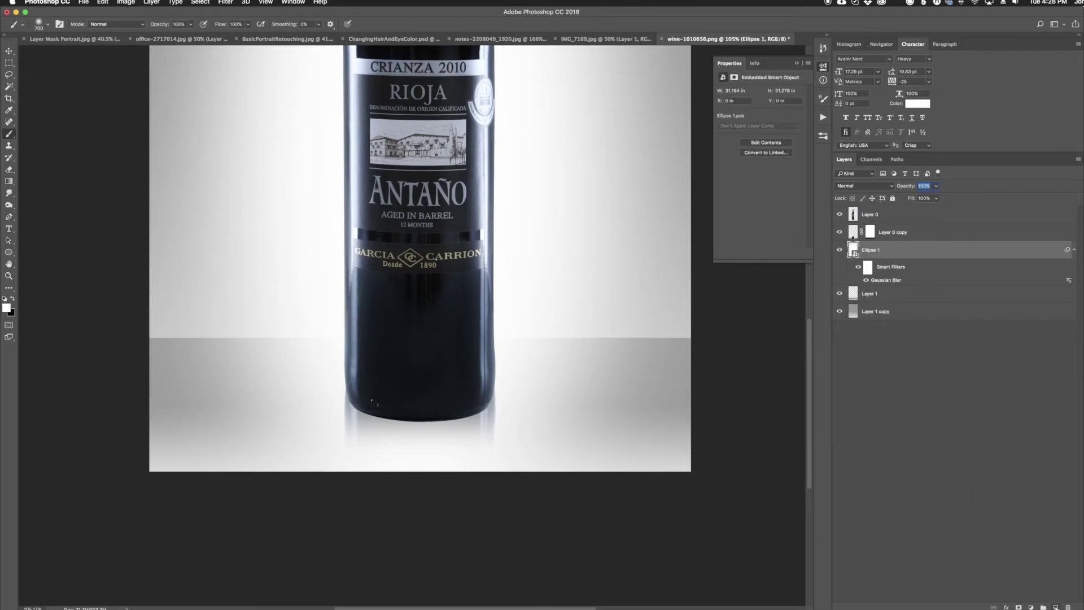
{"action": "left_click", "coordinate": [1056, 607]}
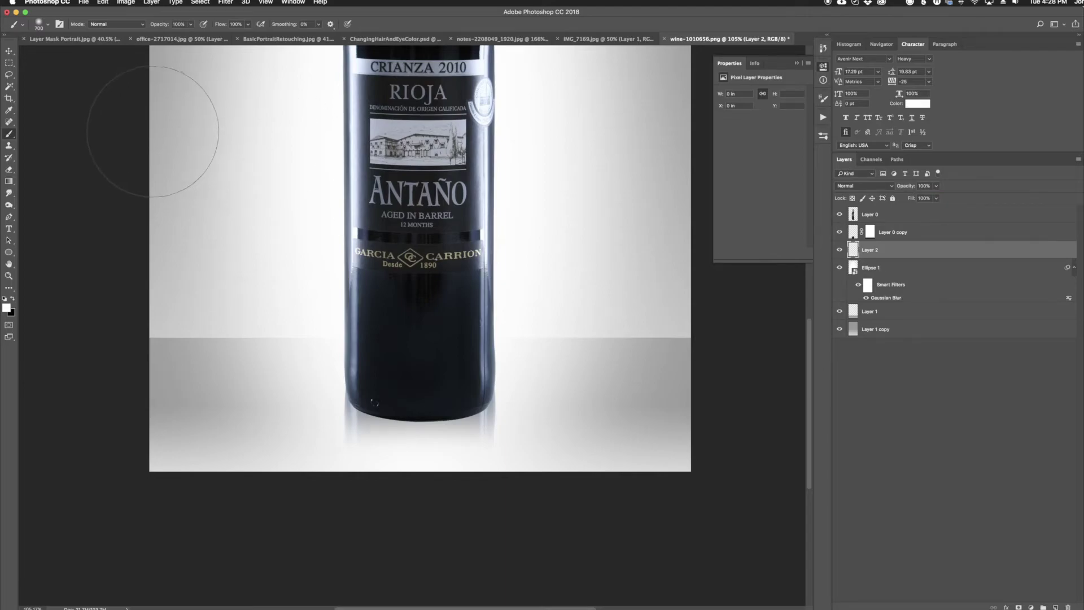
{"action": "key", "text": "x"}
{"action": "left_click", "coordinate": [49, 26]}
{"action": "left_click_drag", "start_coordinate": [28, 46], "coordinate": [34, 55]}
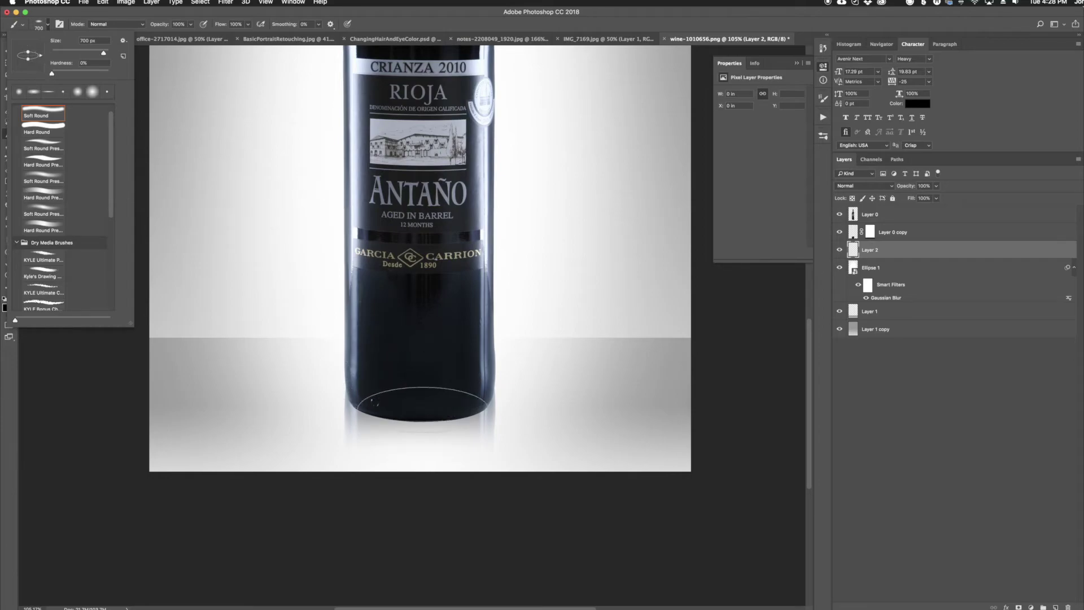
{"action": "key", "text": "Escape"}
Step: Try a single shadow dab under the bottle's base with the brush enlarged to 1200 px, and undo it
{"action": "key", "text": "bracketright"}
{"action": "key", "text": "bracketright"}
{"action": "key", "text": "bracketright"}
{"action": "key", "text": "bracketright"}
{"action": "key", "text": "bracketright"}
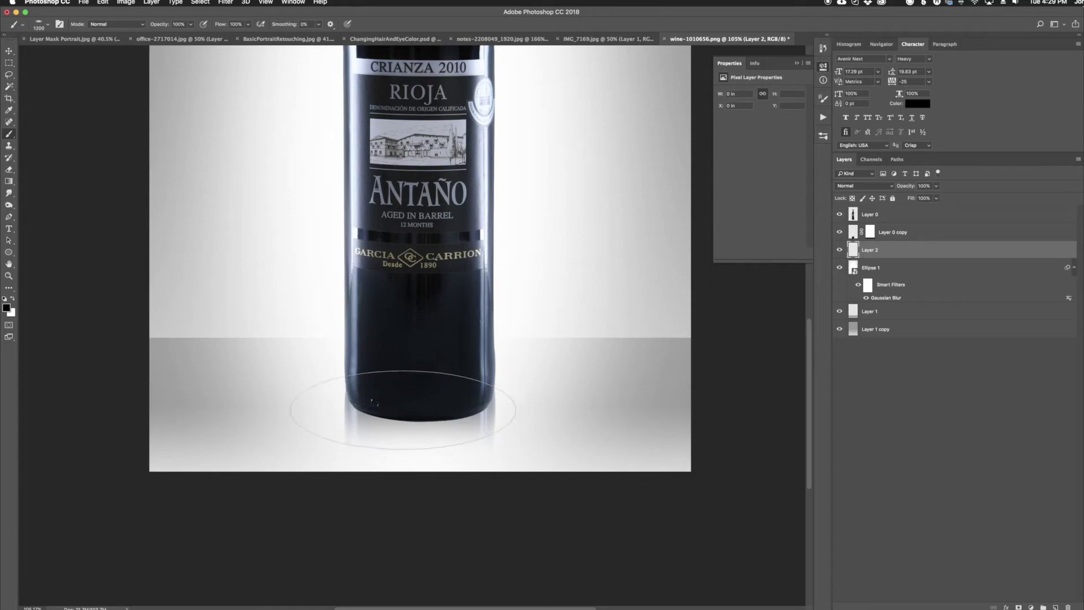
{"action": "left_click", "coordinate": [418, 400]}
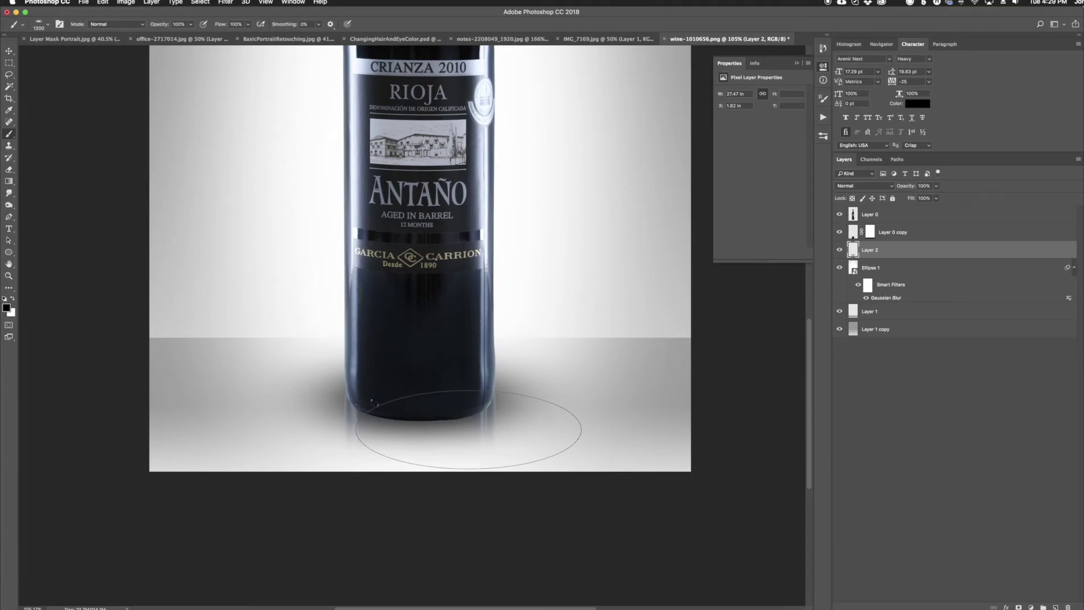
{"action": "key", "text": "super+z"}
Step: Paint a soft black shadow under the bottle's base with one 1000 px brush dab and set the layer's opacity to 87%
{"action": "key", "text": "bracketleft"}
{"action": "key", "text": "bracketleft"}
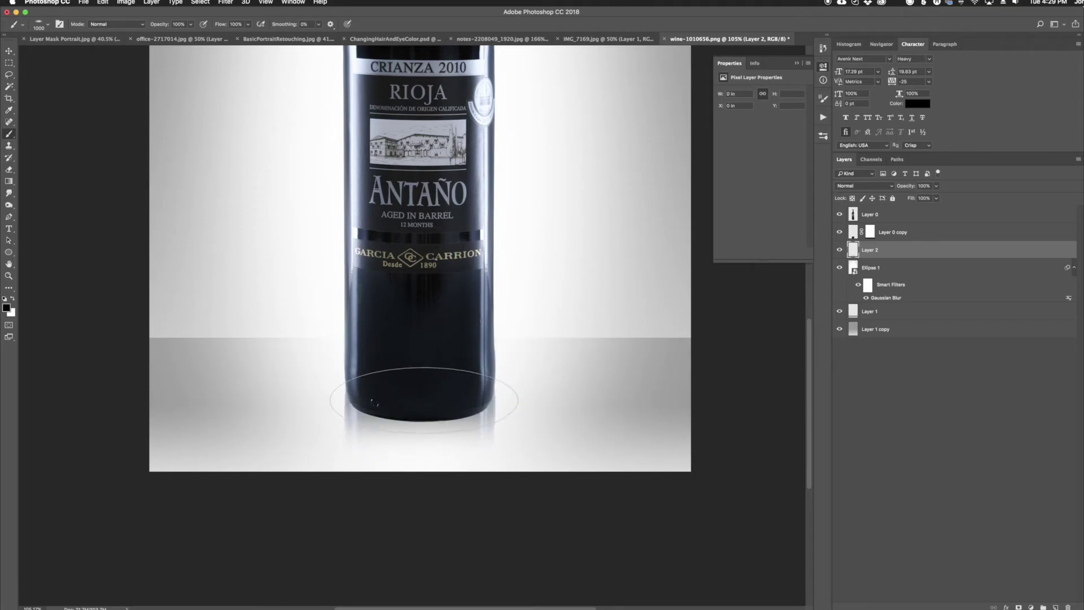
{"action": "left_click", "coordinate": [424, 400]}
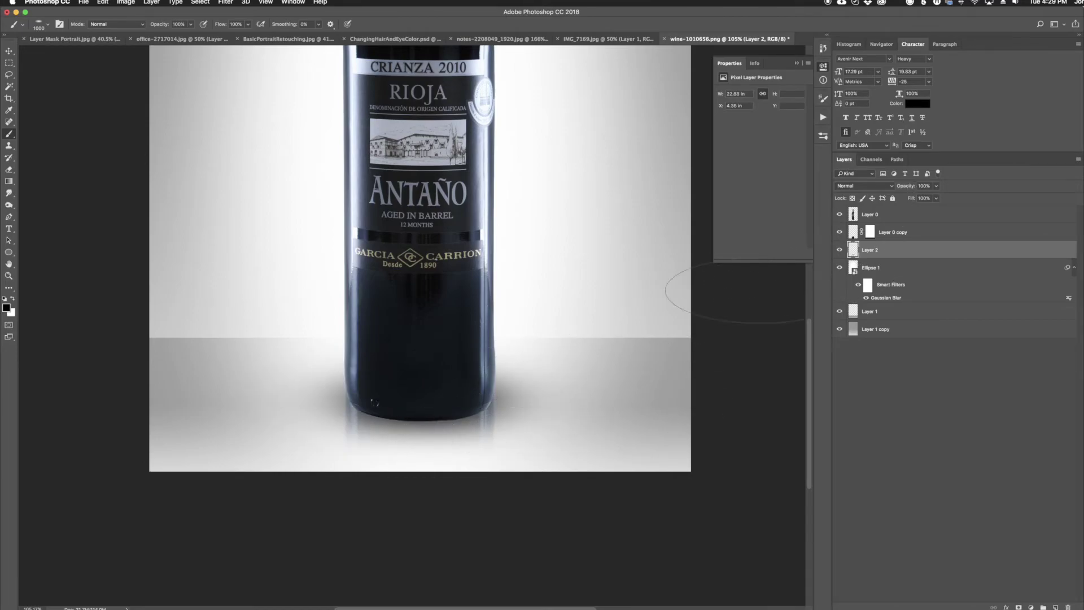
{"action": "left_click_drag", "start_coordinate": [910, 187], "coordinate": [896, 189]}
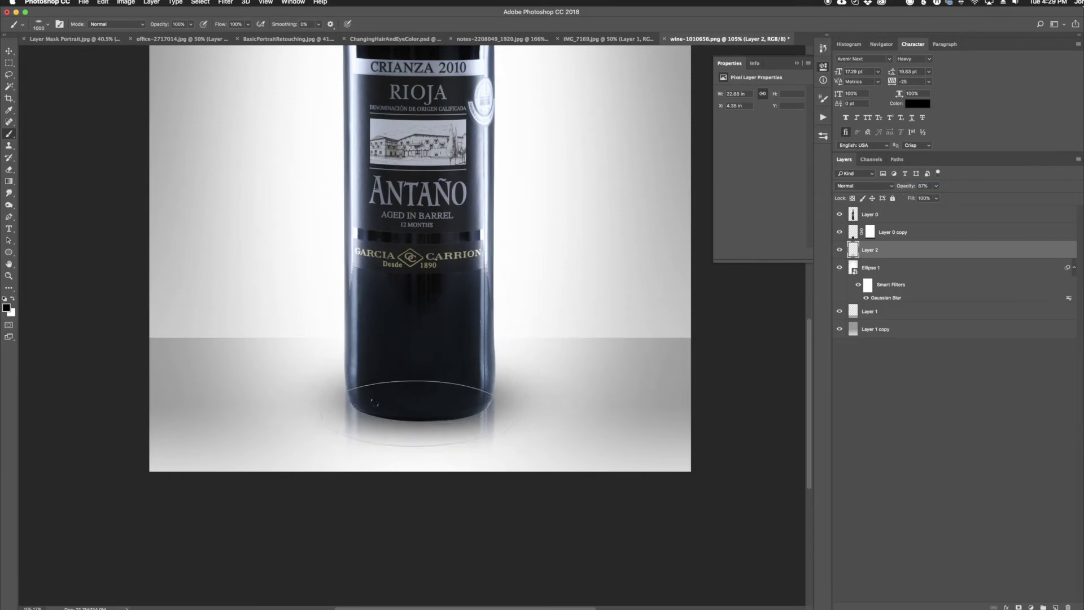
Step: Add a Hue/Saturation adjustment layer above the shadow layer and toggle the bottle and reflection layers off and on to check them
{"action": "key", "text": "super+0"}
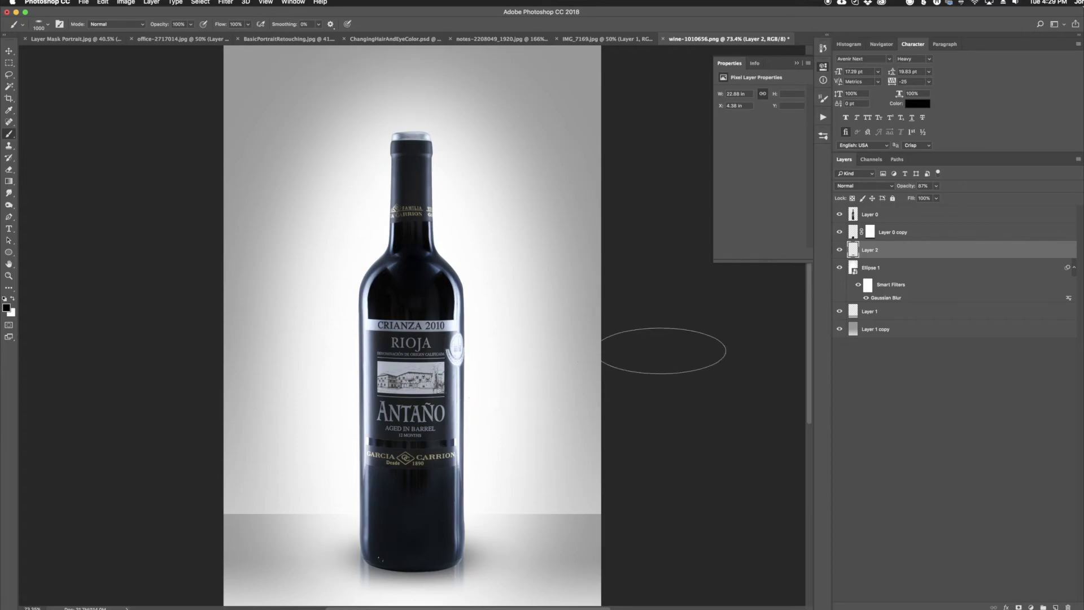
{"action": "scroll", "coordinate": [768, 315], "scroll_direction": "right", "scroll_amount": 2}
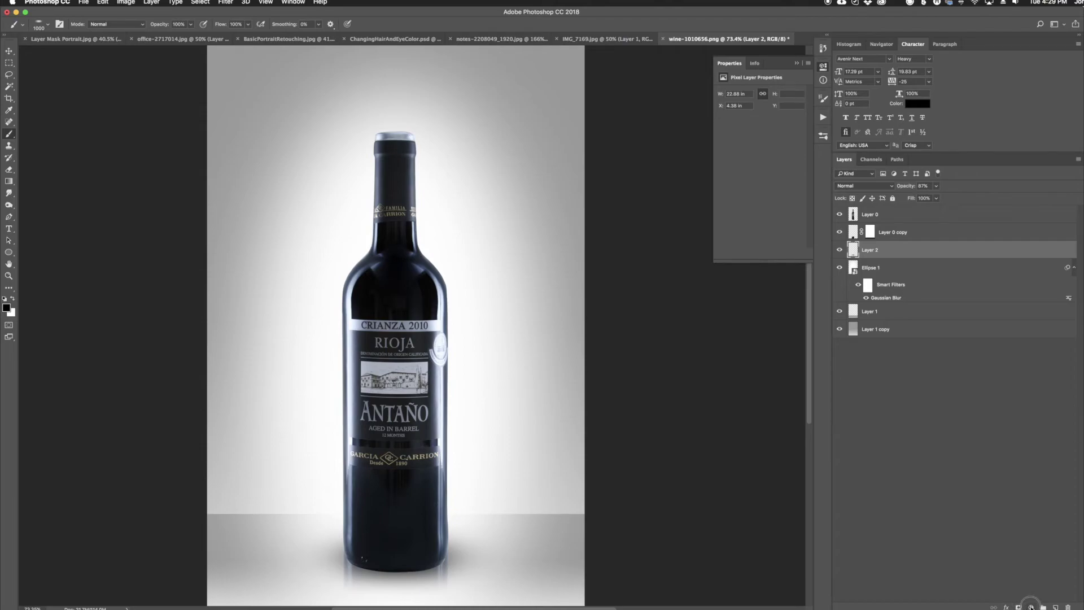
{"action": "left_click", "coordinate": [1032, 607]}
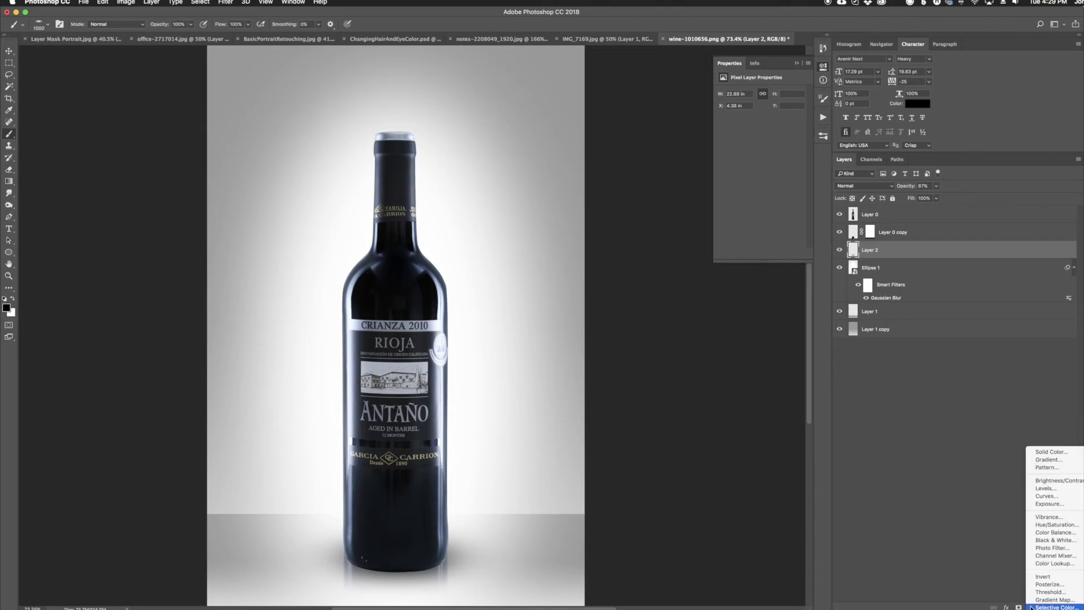
{"action": "left_click", "coordinate": [1041, 526]}
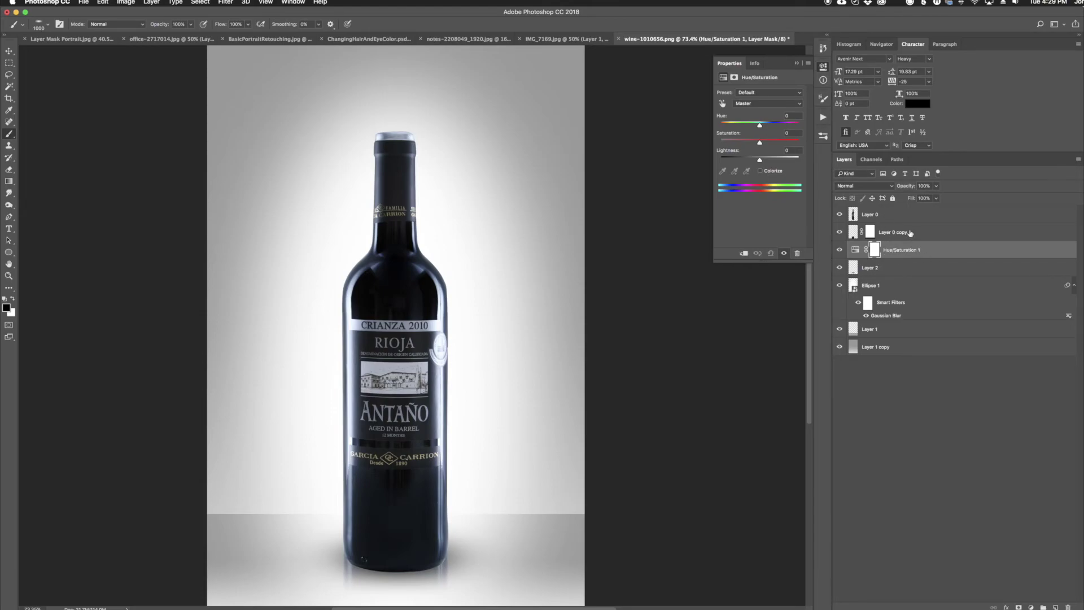
{"action": "left_click", "coordinate": [840, 215]}
{"action": "left_click", "coordinate": [840, 214]}
{"action": "left_click", "coordinate": [840, 233]}
{"action": "left_click", "coordinate": [841, 232]}
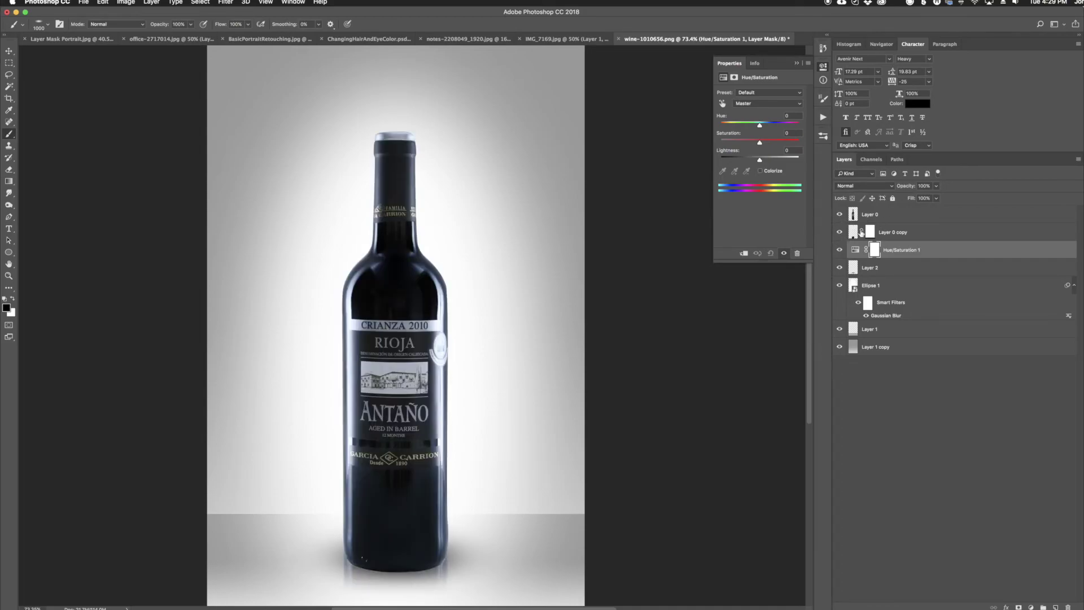
Step: Colorize the background through the Hue/Saturation layer with a teal hue of about 176, saturation 19 and lightness +1
{"action": "left_click", "coordinate": [932, 253]}
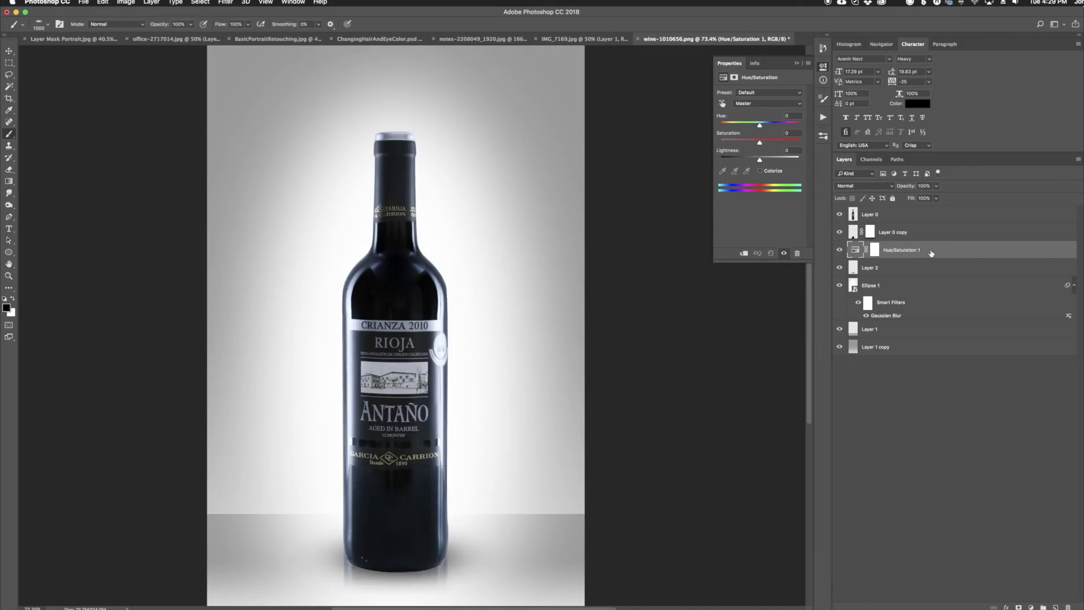
{"action": "left_click", "coordinate": [761, 171]}
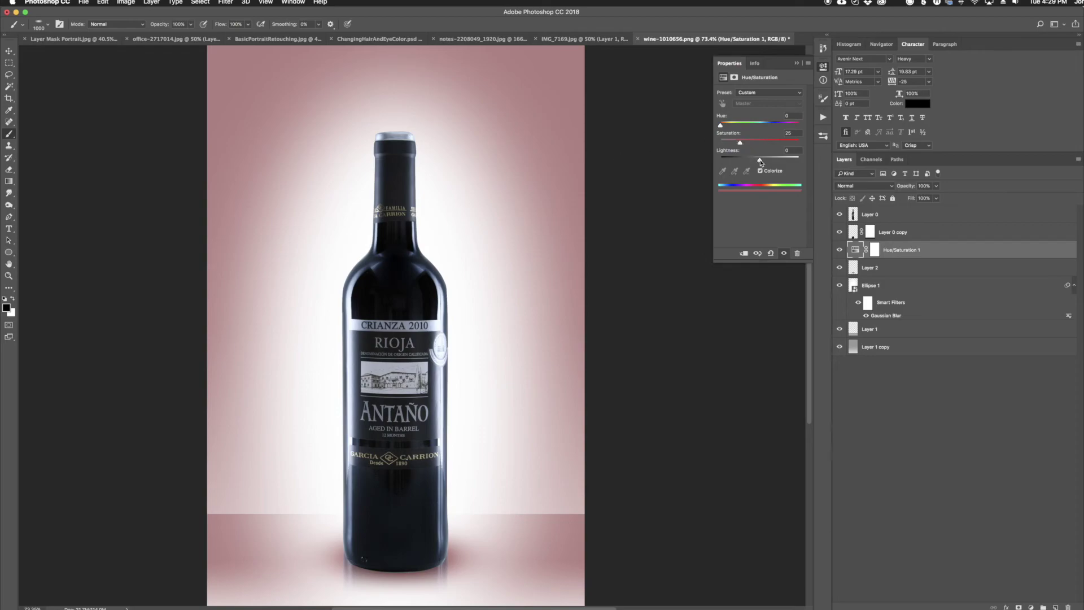
{"action": "left_click_drag", "start_coordinate": [721, 125], "coordinate": [760, 162]}
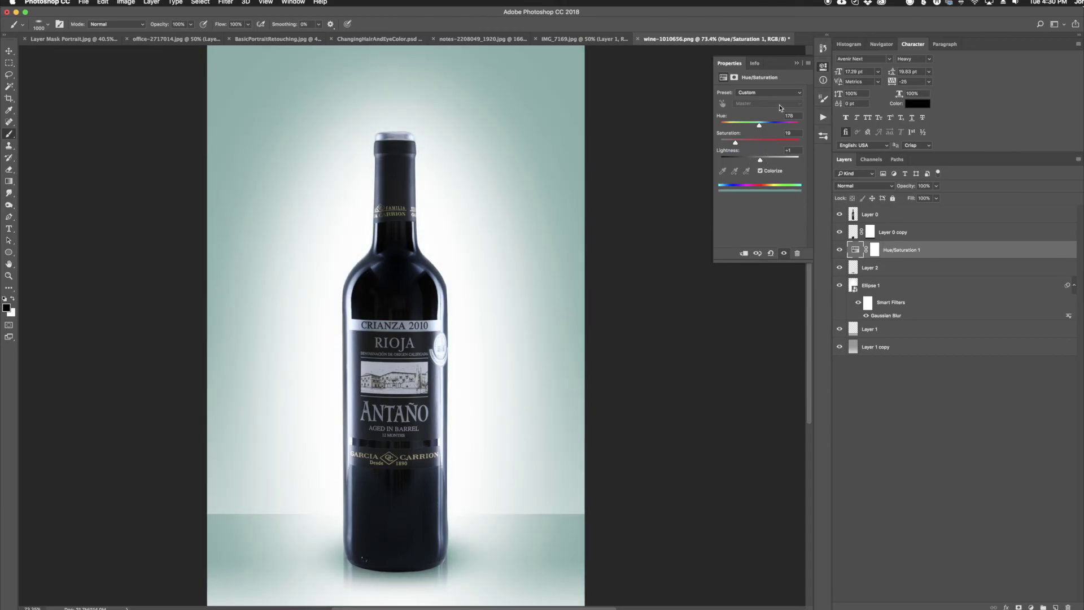
{"action": "left_click", "coordinate": [797, 64]}
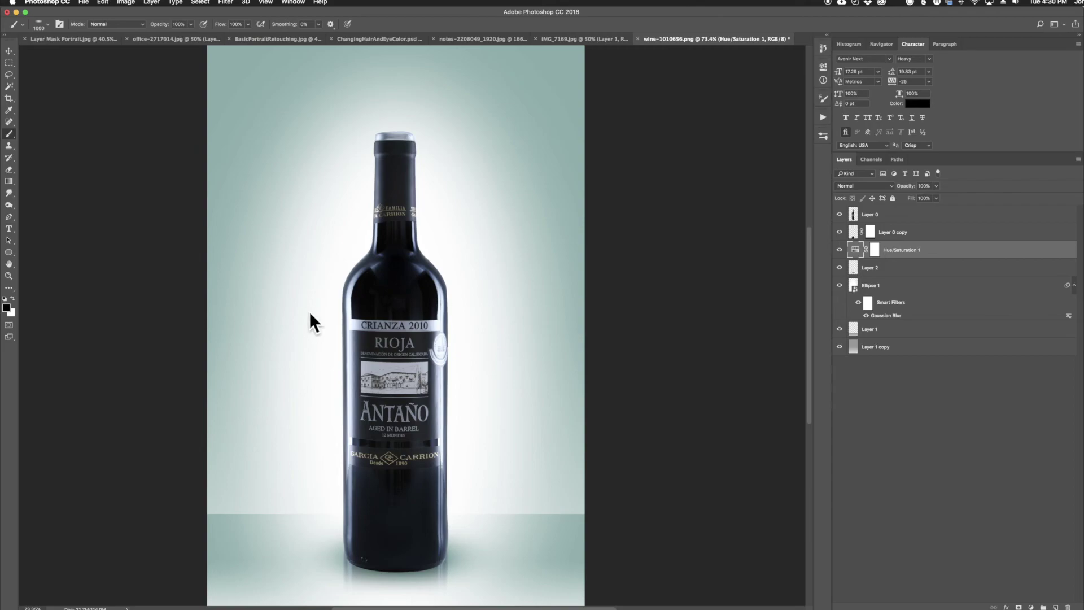
Step: Soften the white glow by lowering the Ellipse 1 layer's opacity to about 75%
{"action": "left_click", "coordinate": [921, 287]}
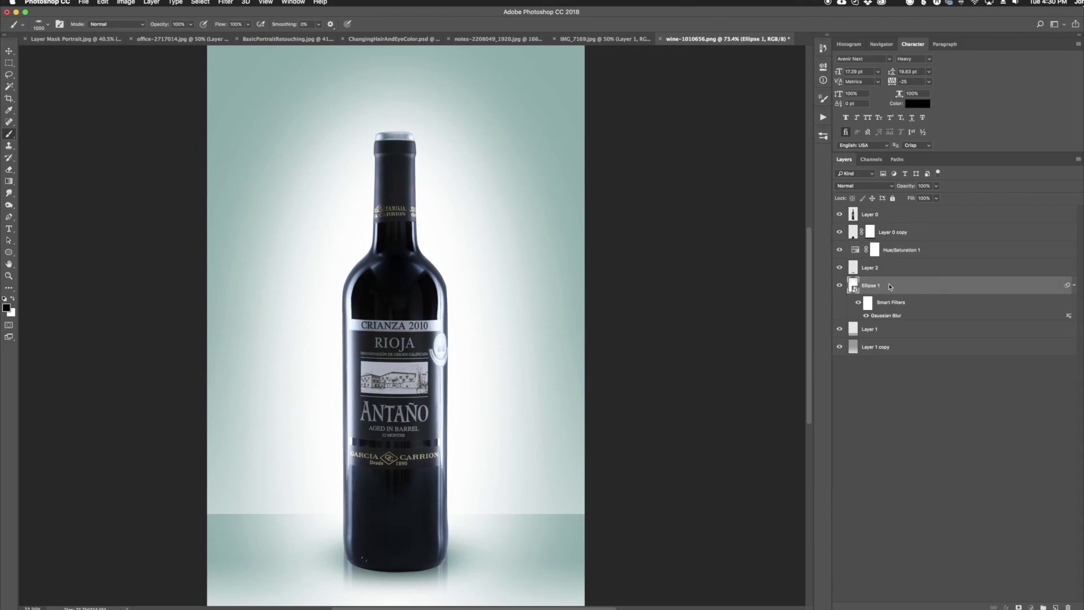
{"action": "left_click_drag", "start_coordinate": [910, 188], "coordinate": [900, 190]}
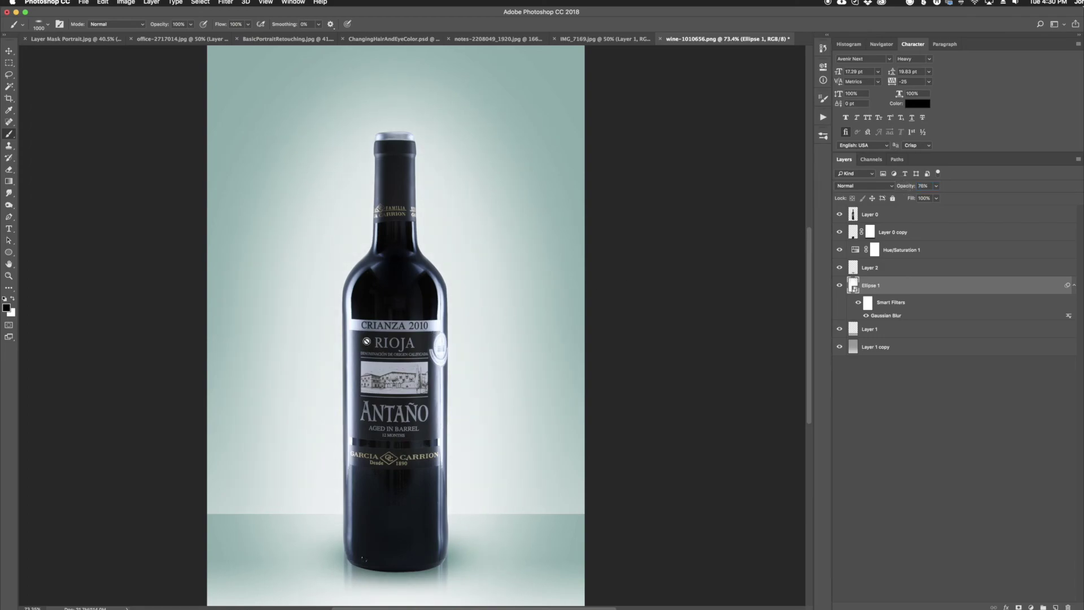